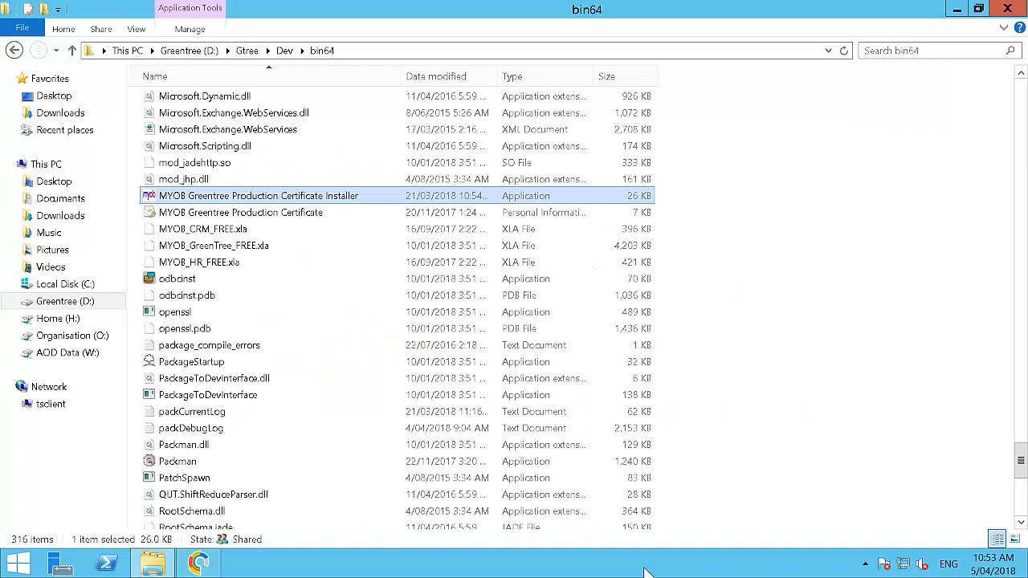
Step: Run the MYOB Greentree Production Certificate Installer from D:\Gtree\Dev\bin64 and dismiss its message
click(367, 53)
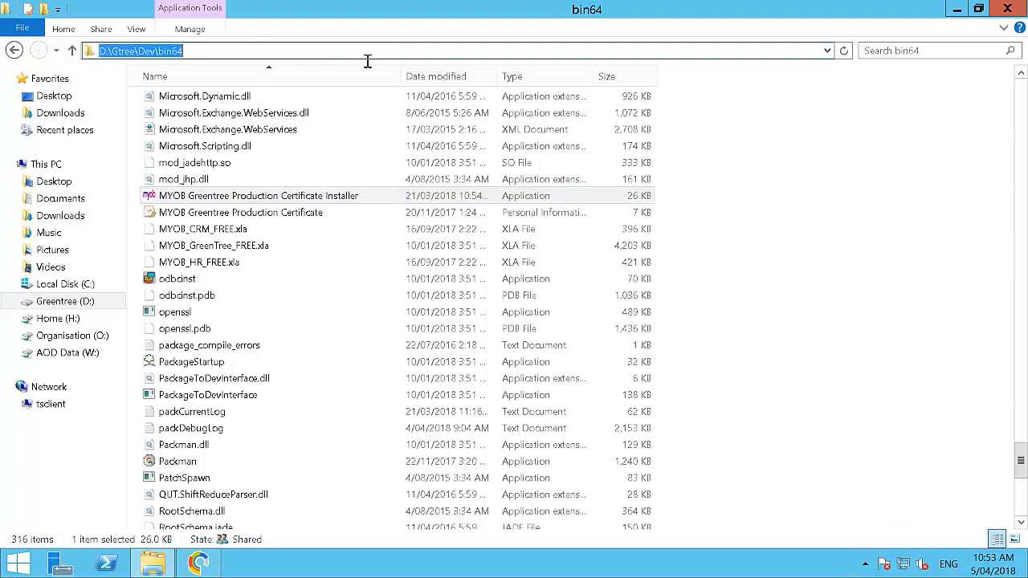
click(290, 203)
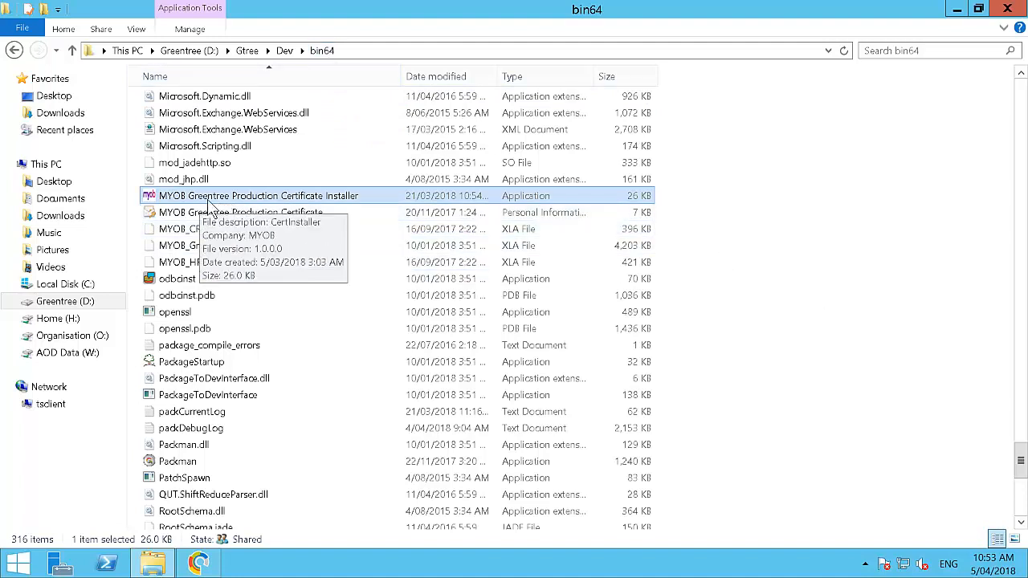
double_click(207, 200)
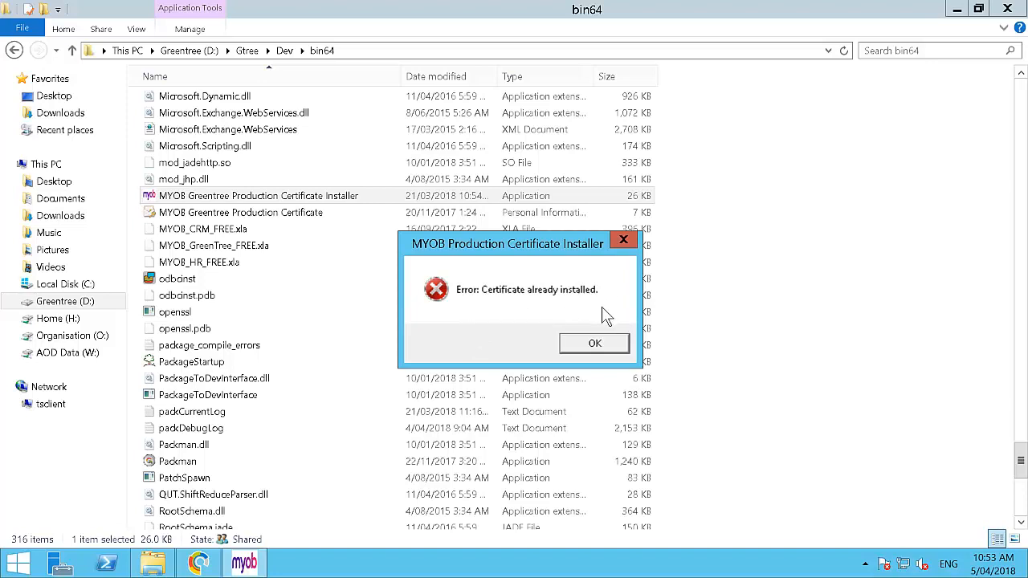
click(618, 350)
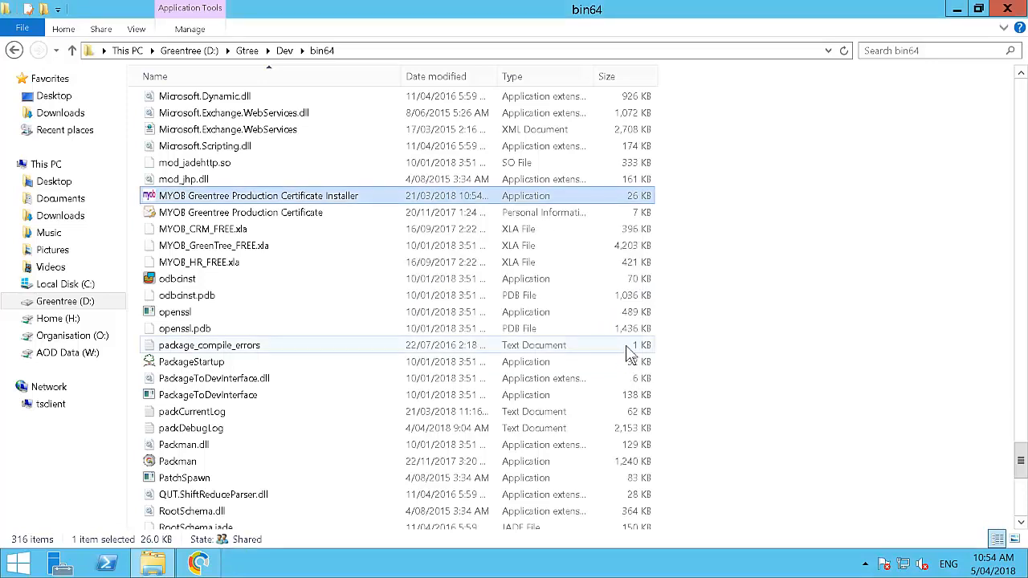
key(alt)
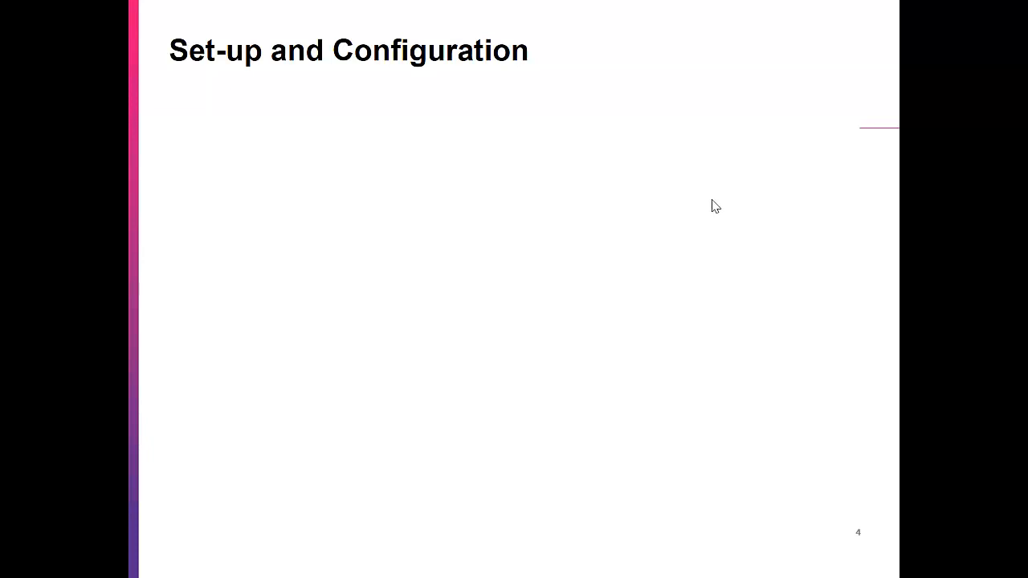
click(785, 193)
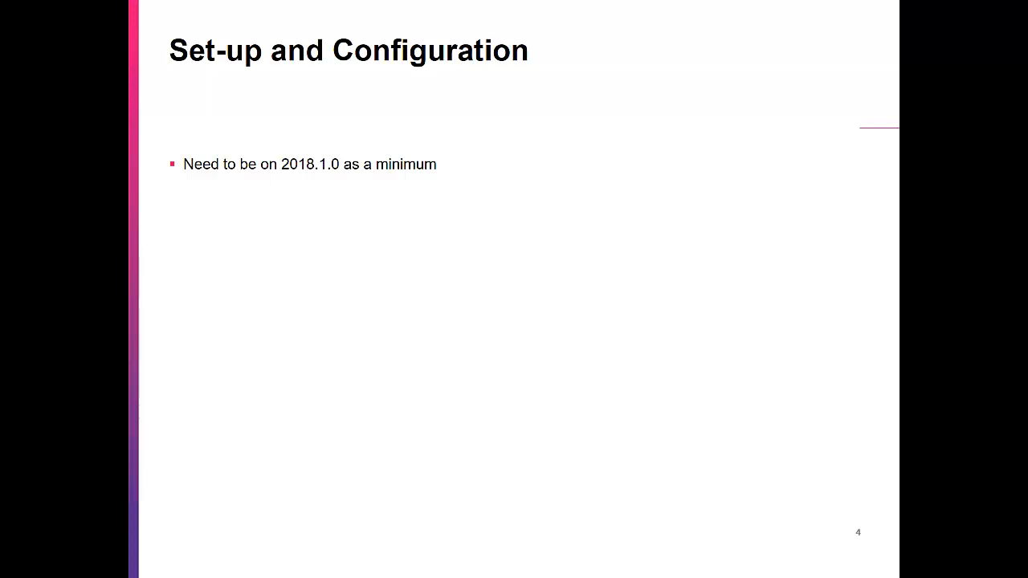
key(Right)
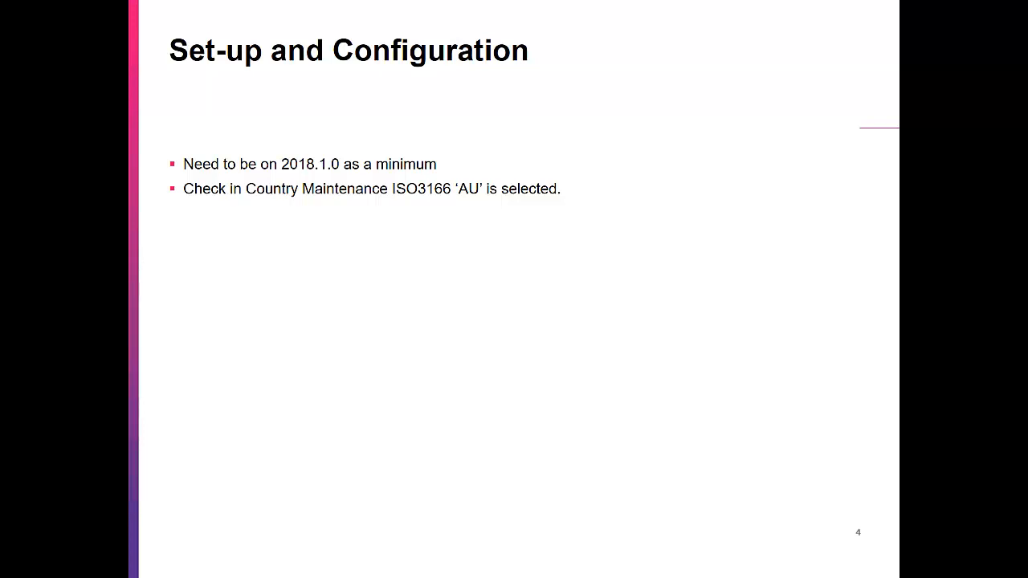
key(Right)
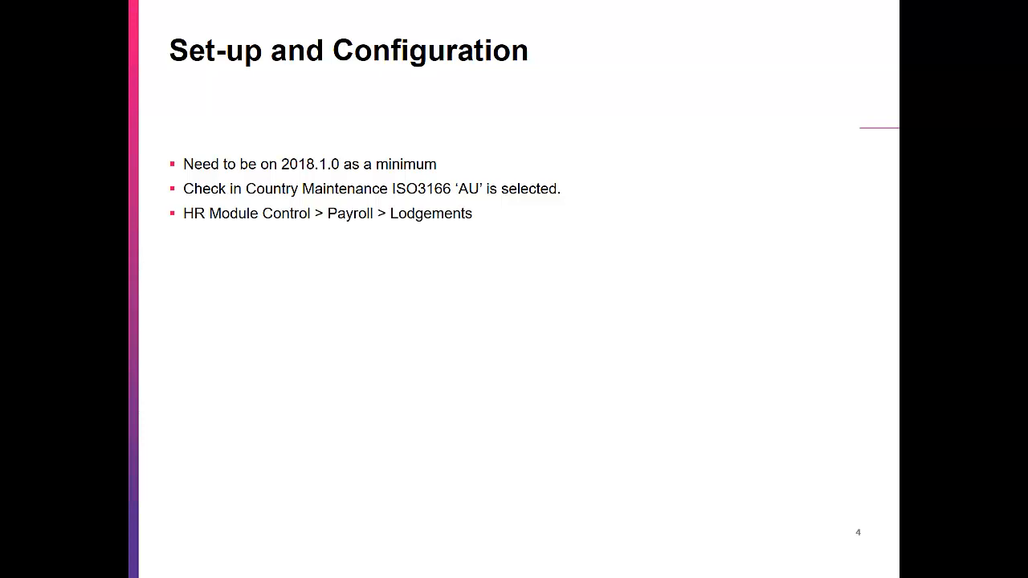
key(Right)
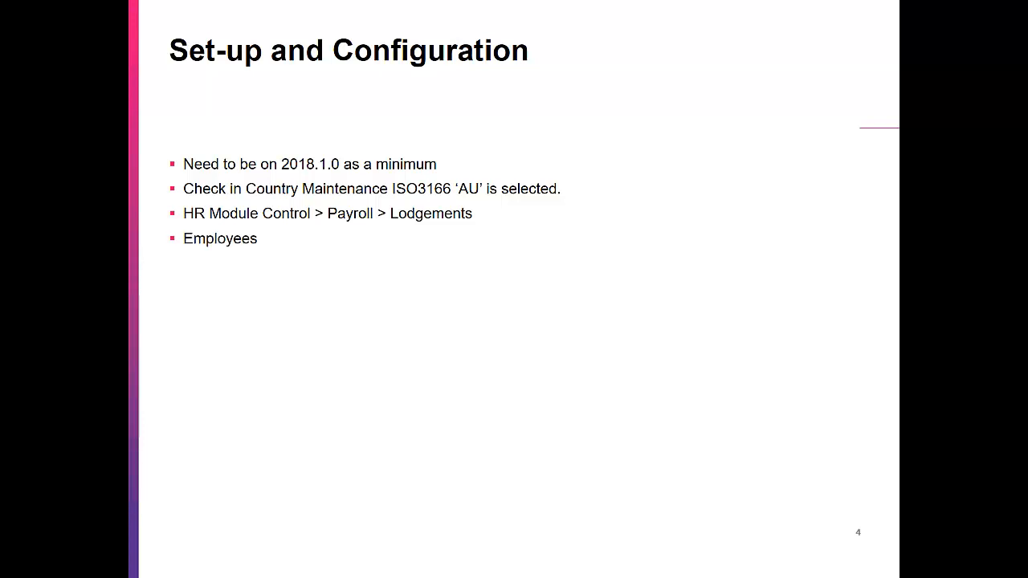
key(Right)
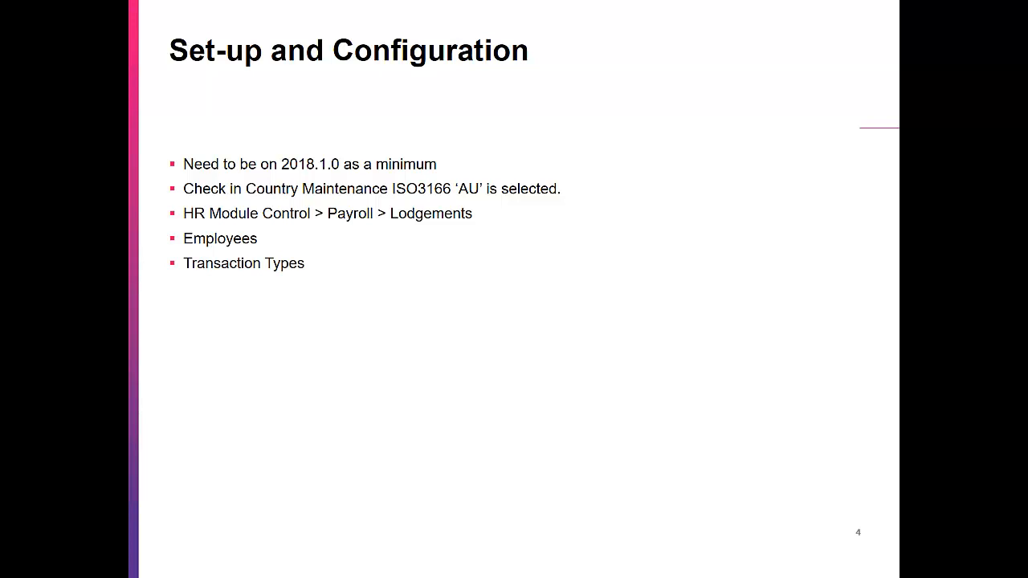
key(Right)
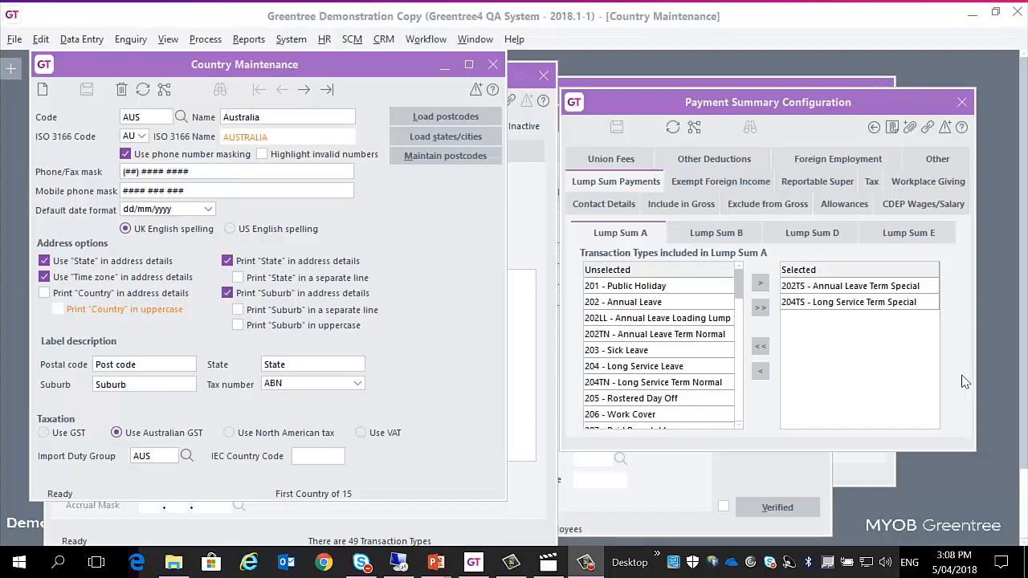
Step: Minimise Country Maintenance and open the payroll lodgement settings in HR Module Control
click(426, 273)
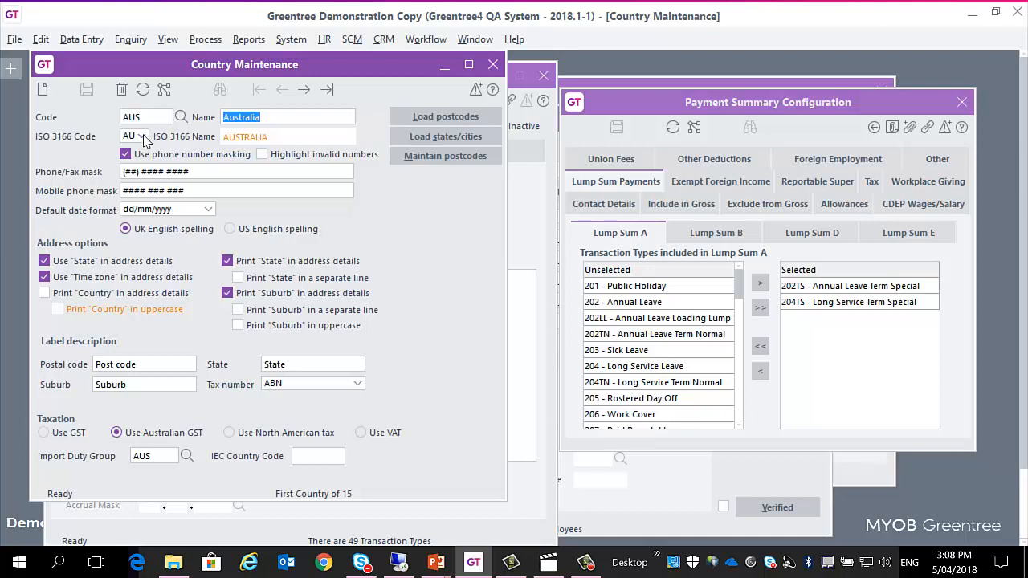
click(446, 75)
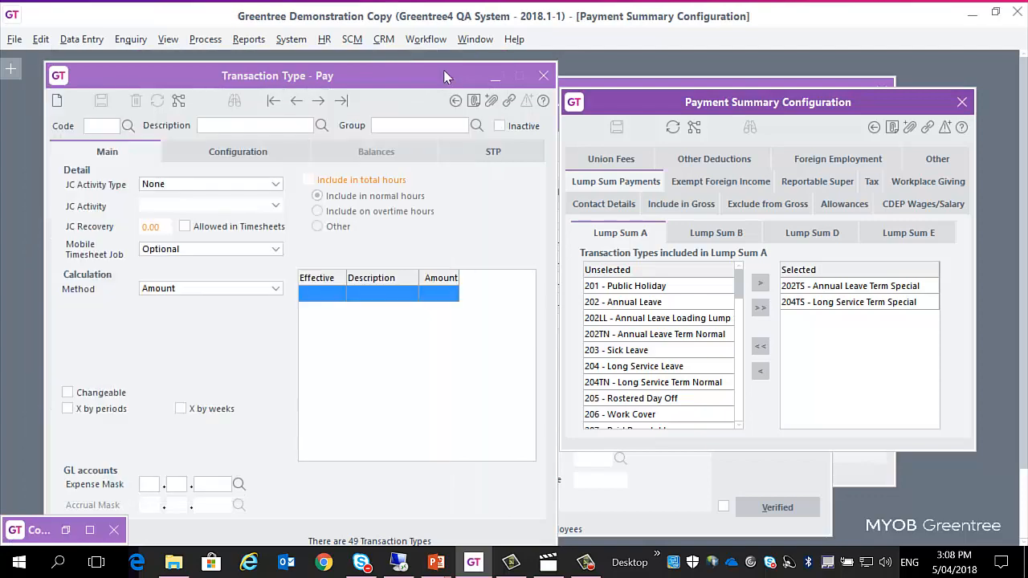
click(472, 39)
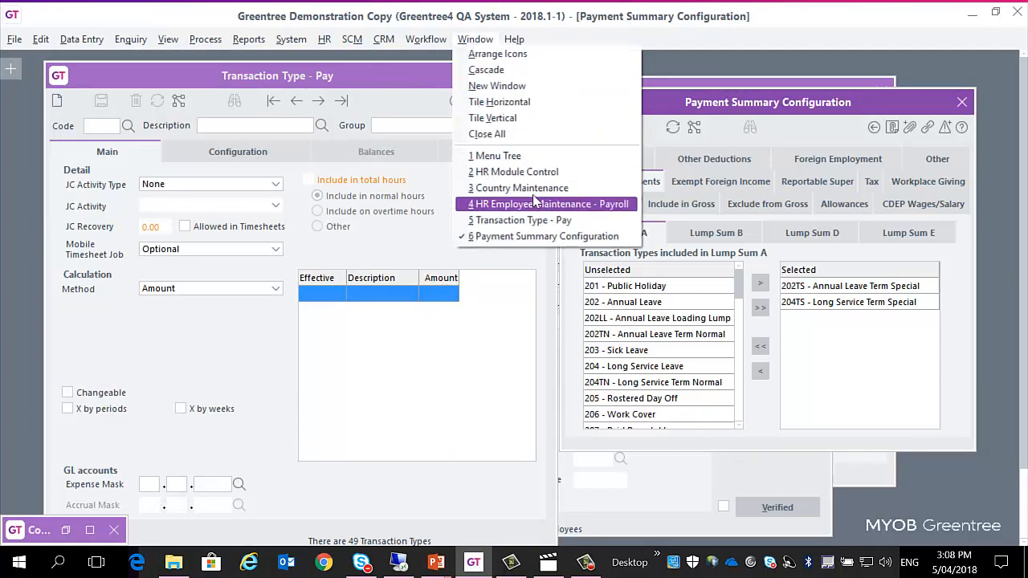
click(530, 172)
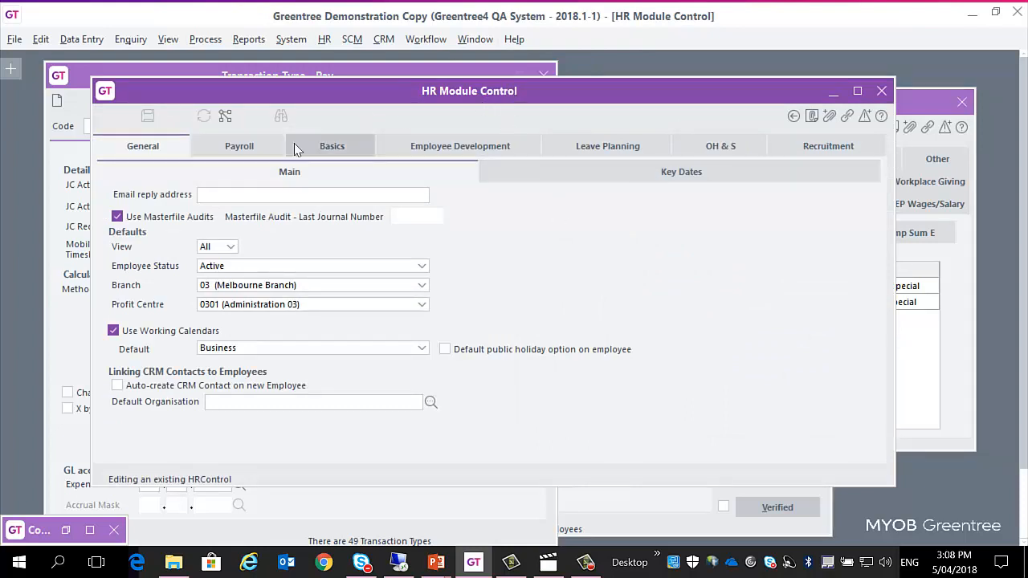
click(250, 147)
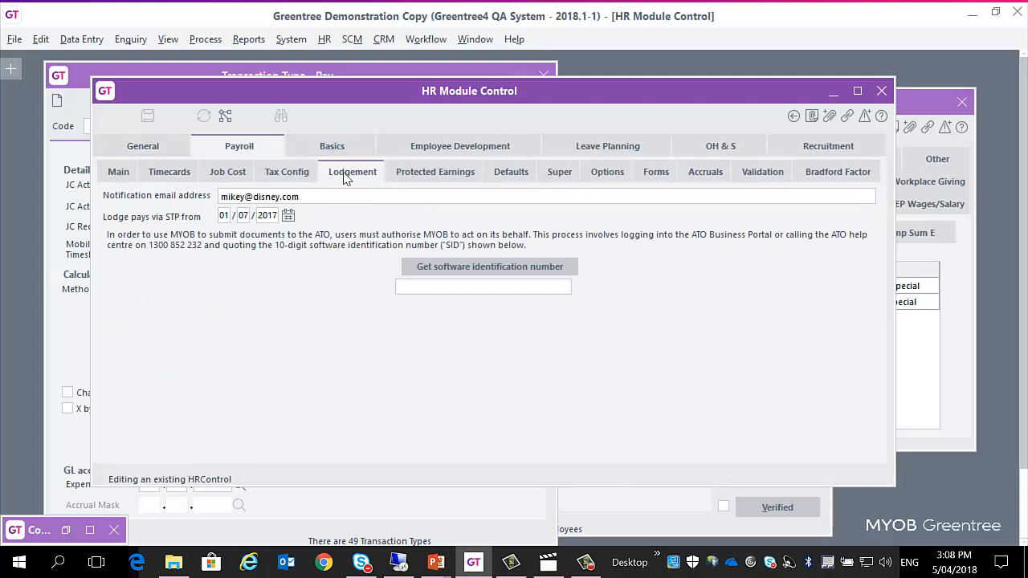
Step: Review the notification email and STP start date, and retrieve the software identification number for payroll lodgement
double_click(333, 207)
click(333, 207)
click(269, 215)
click(474, 273)
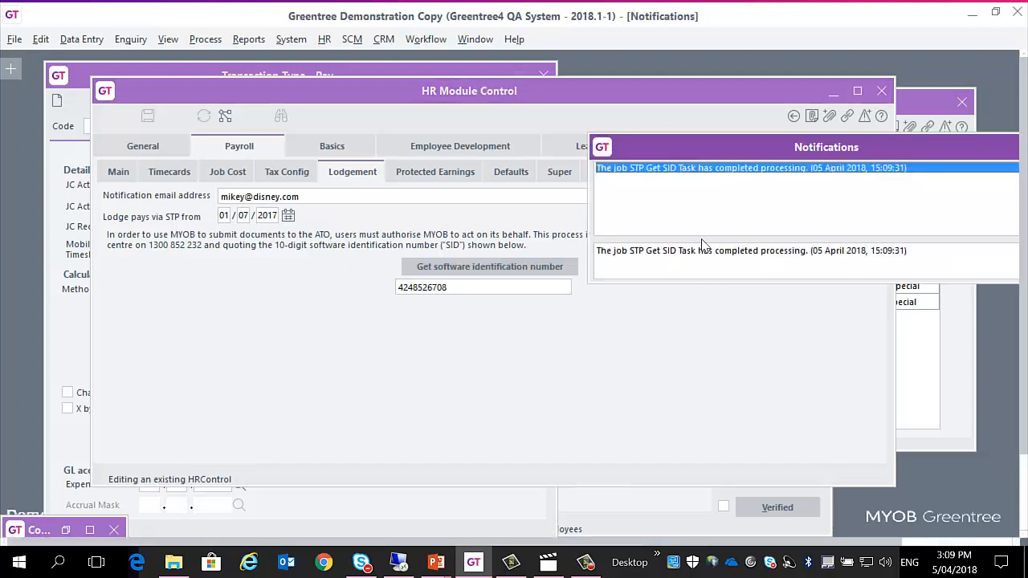
click(961, 157)
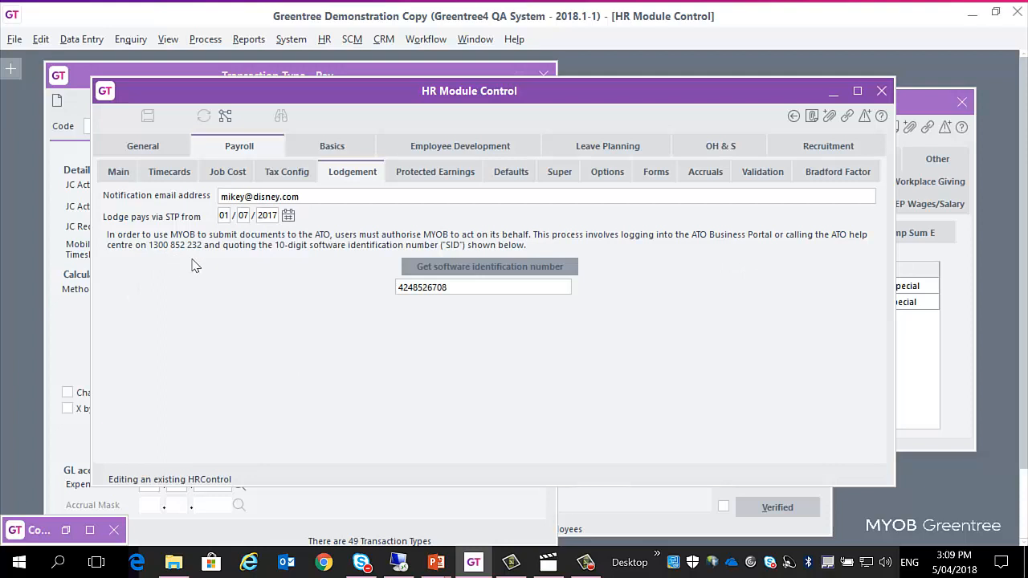
double_click(481, 292)
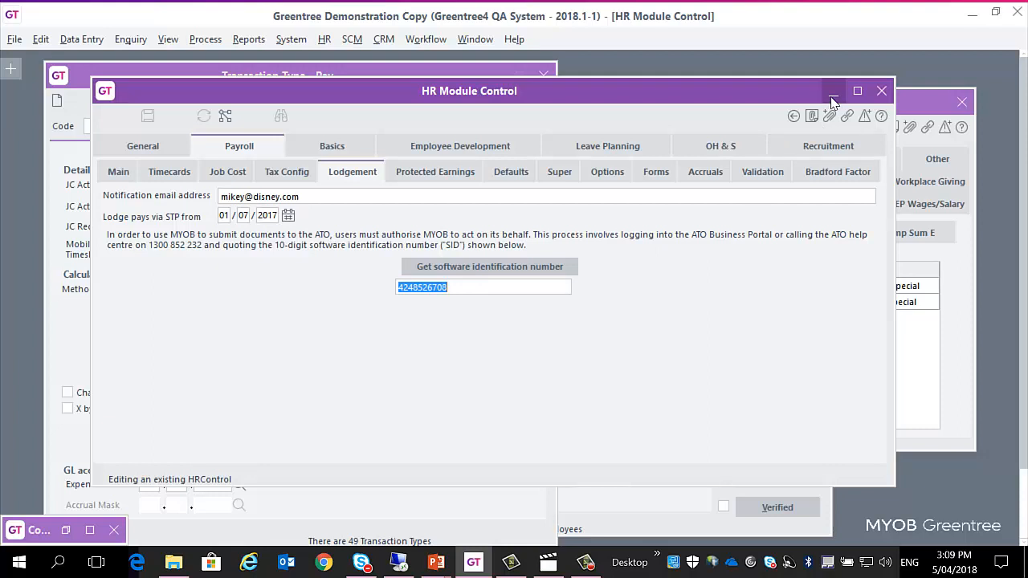
Step: Try to save the employee record in HR Employee Maintenance - Payroll, accepting missing payment lines but declining to continue with missing STP details
click(474, 38)
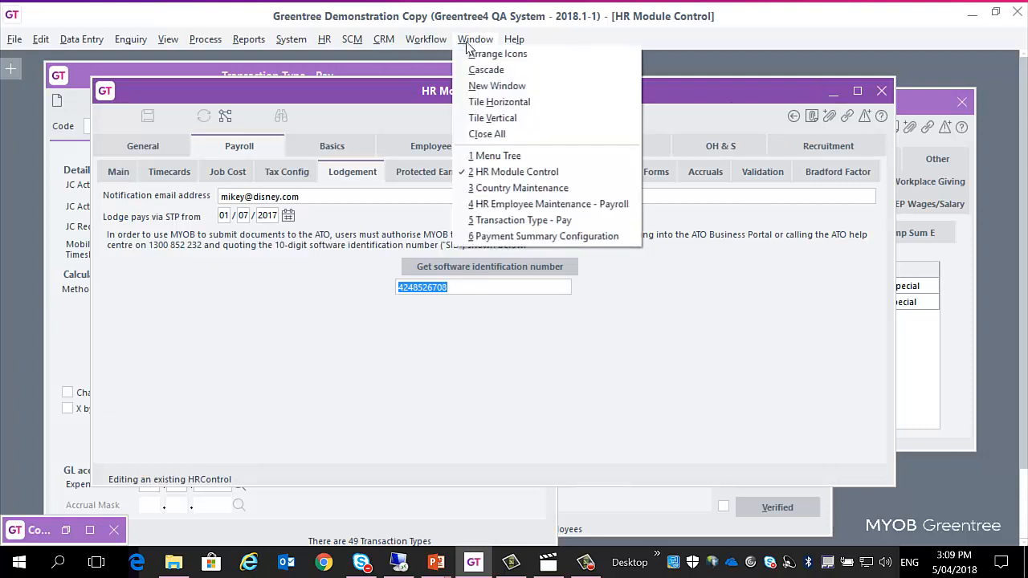
click(580, 206)
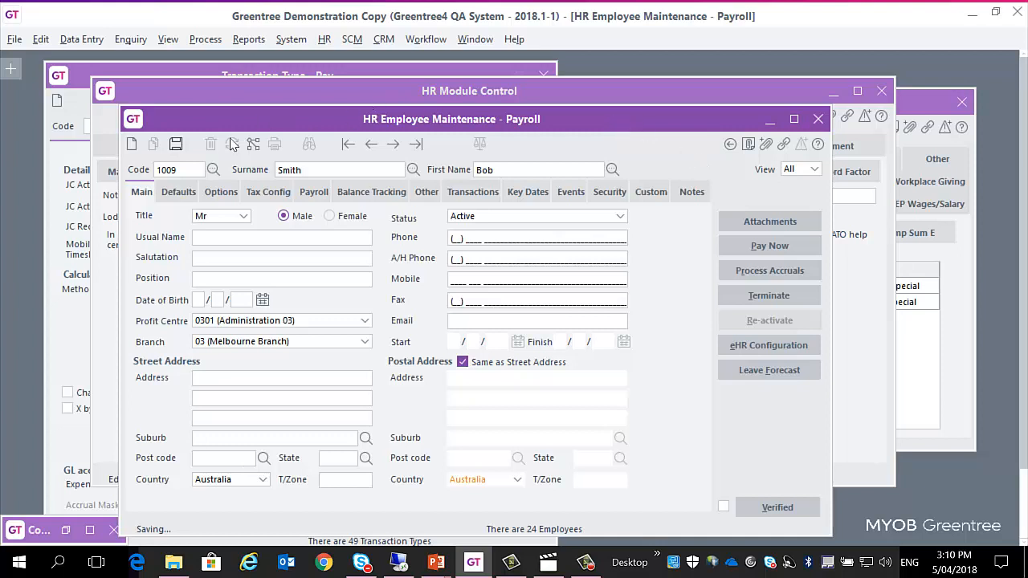
click(176, 144)
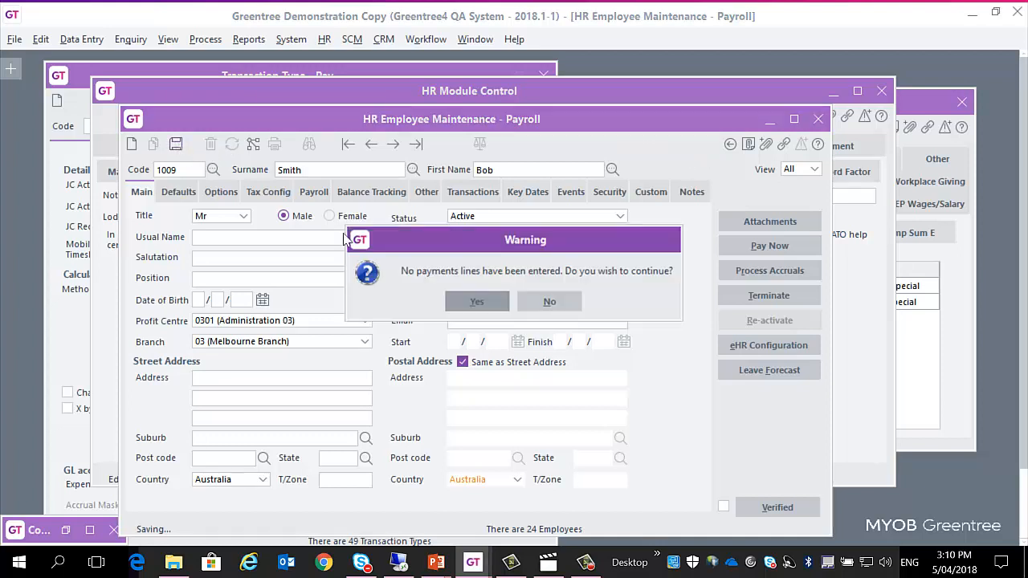
click(478, 299)
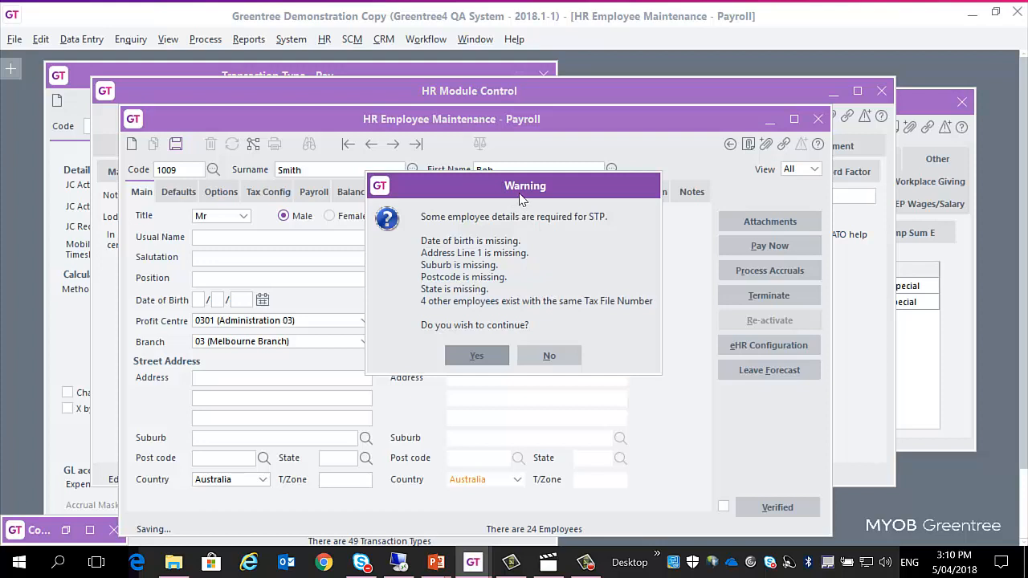
drag(517, 194, 596, 206)
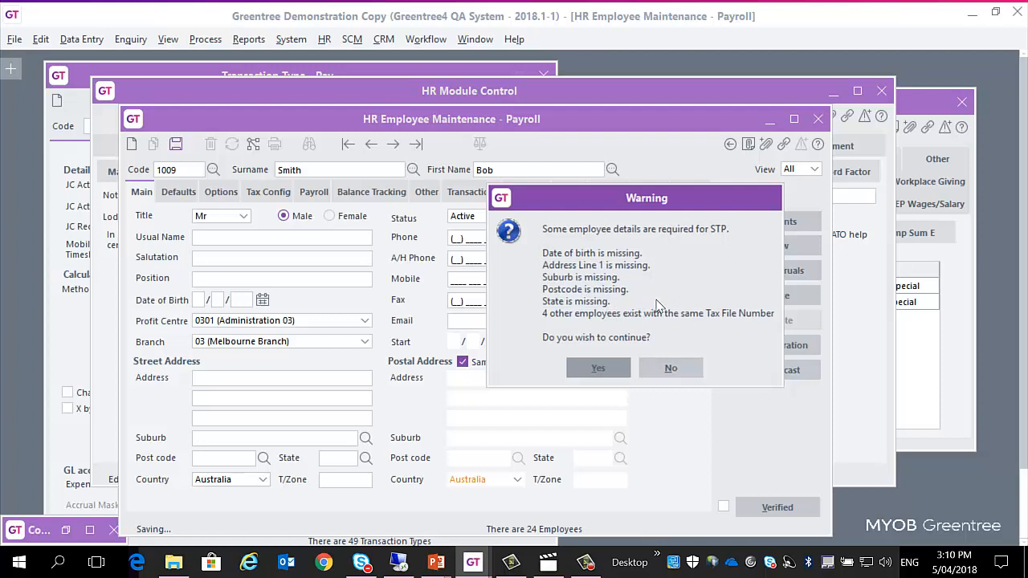
click(670, 369)
click(553, 309)
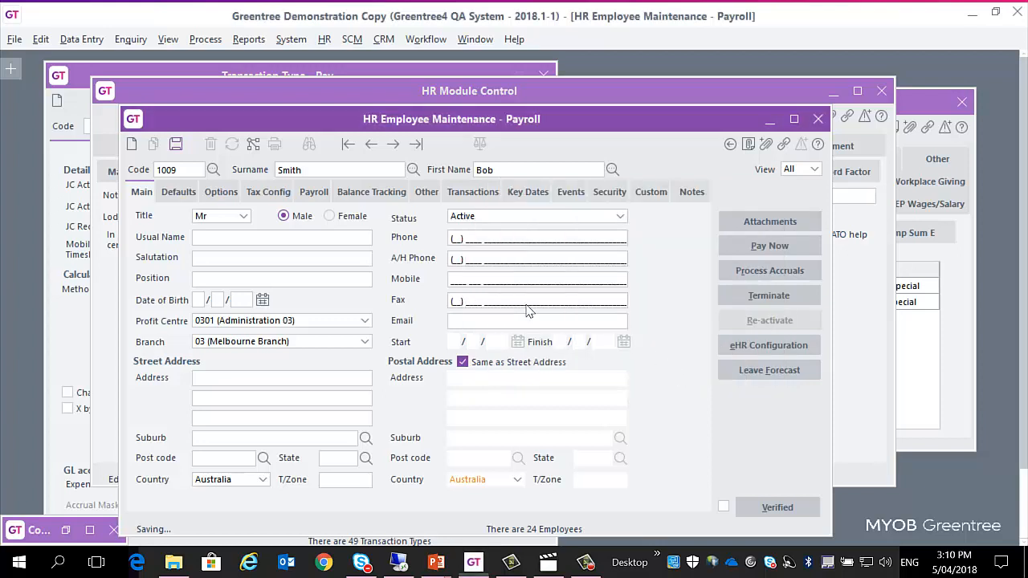
Step: Review the Foreign Employment Type and Payment Summary options in the employee's tax configuration
click(258, 194)
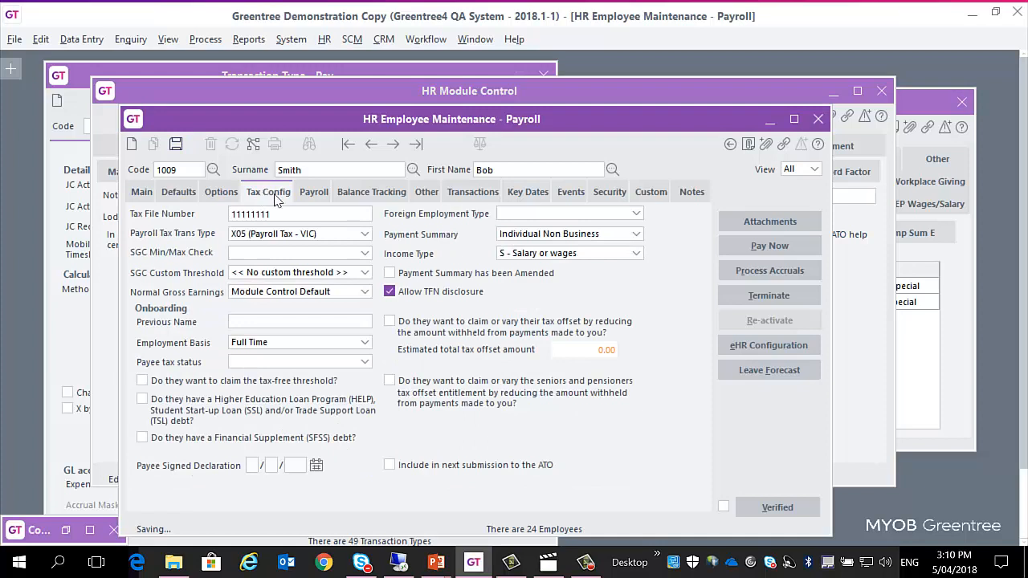
click(636, 215)
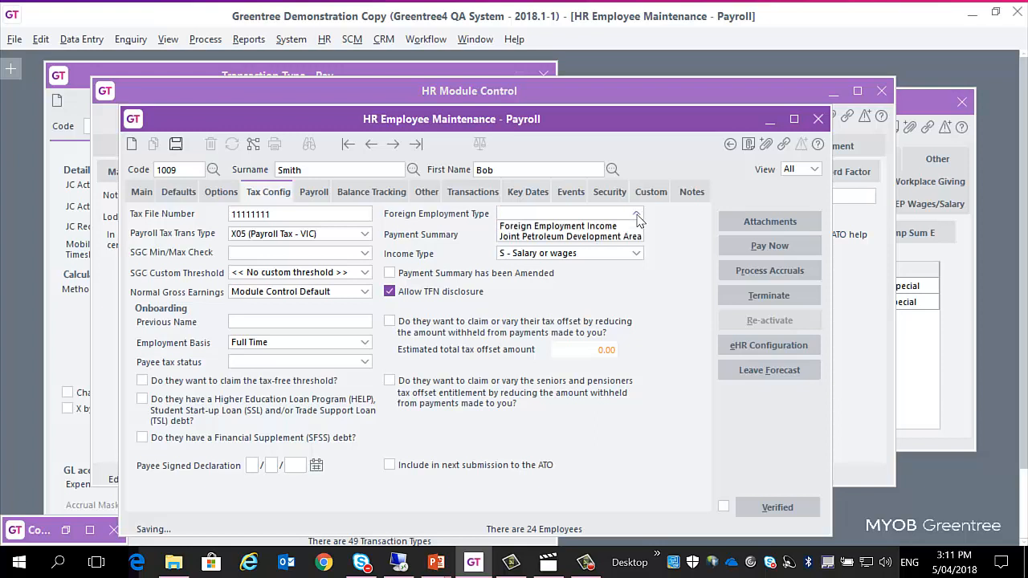
click(660, 244)
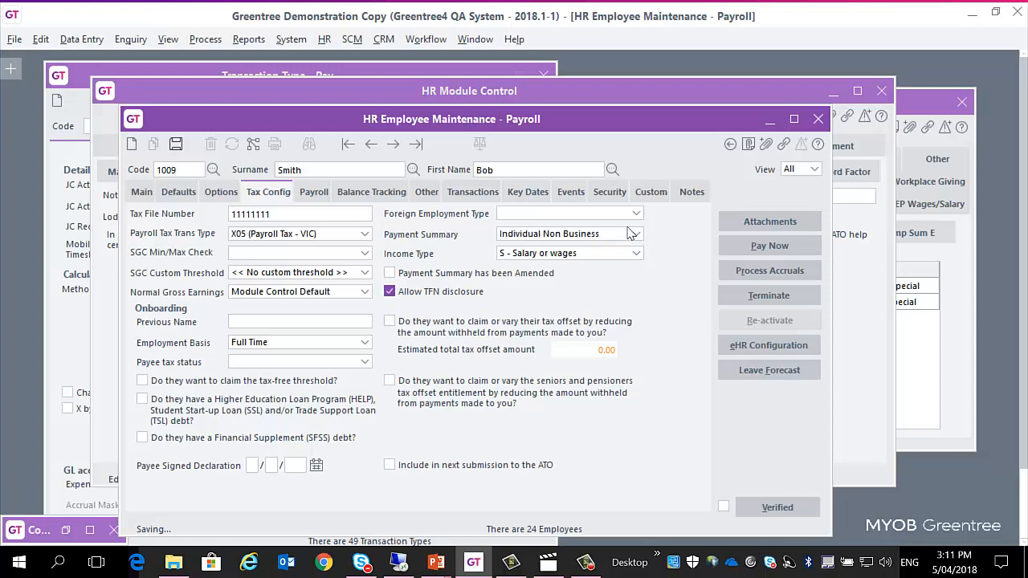
click(636, 234)
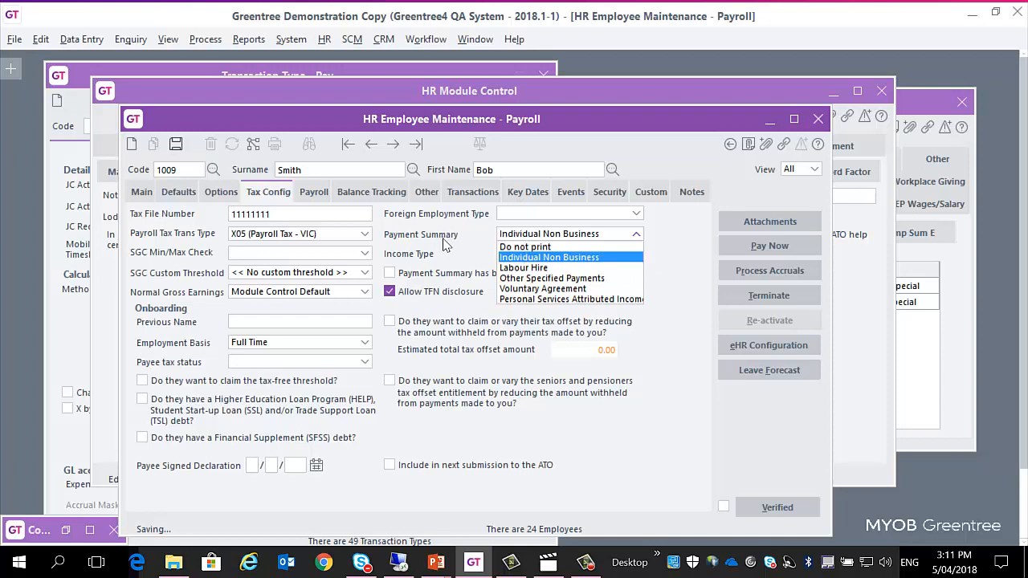
click(671, 268)
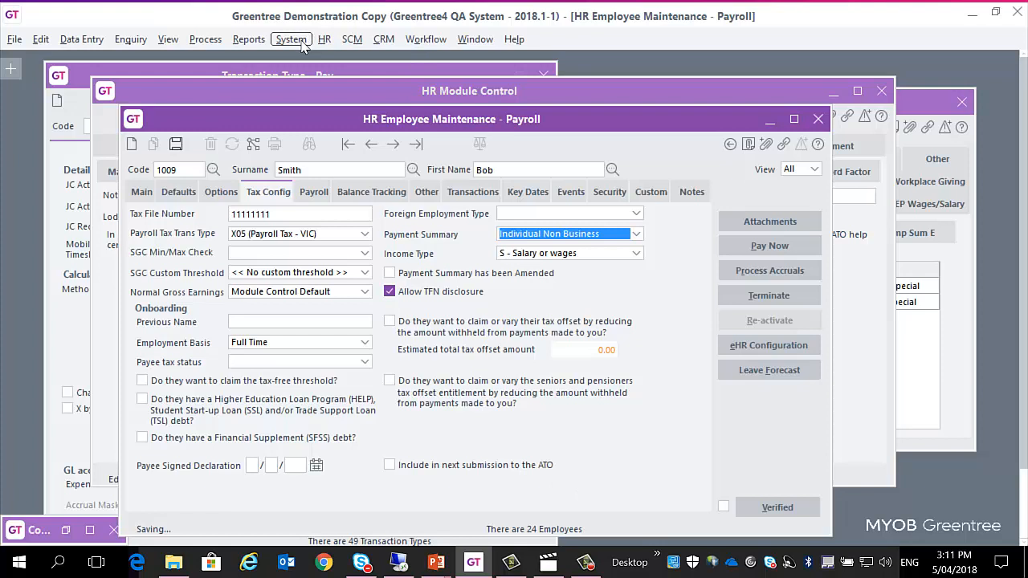
Step: Bring the Transaction Type - Pay and Payment Summary Configuration windows to the front side by side
click(474, 39)
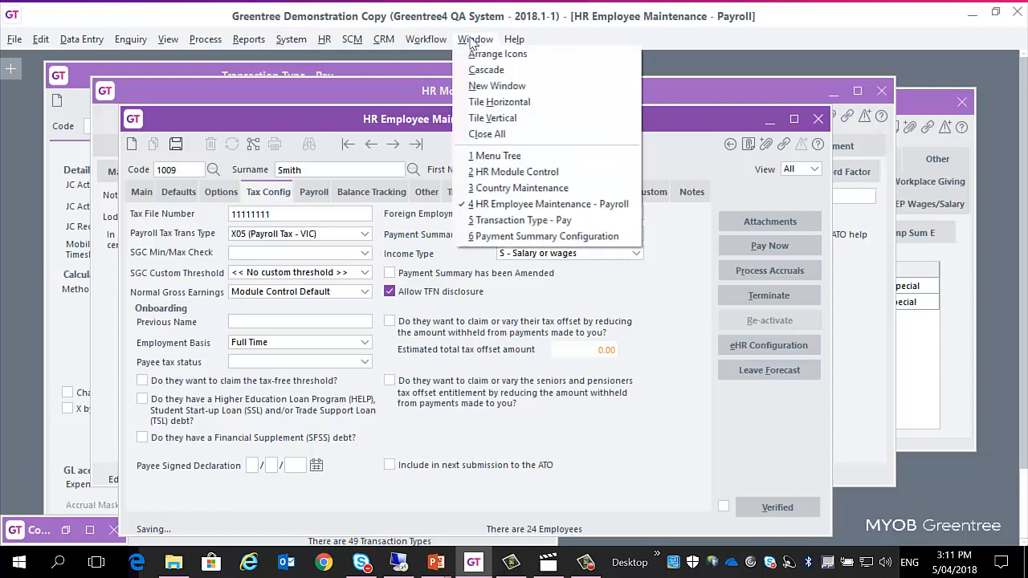
click(563, 223)
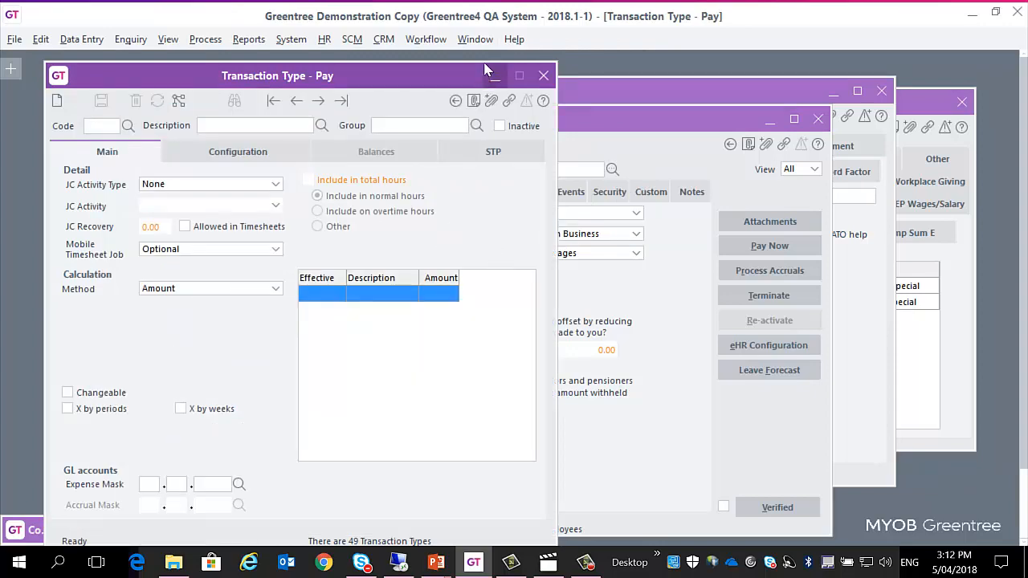
click(474, 41)
click(578, 236)
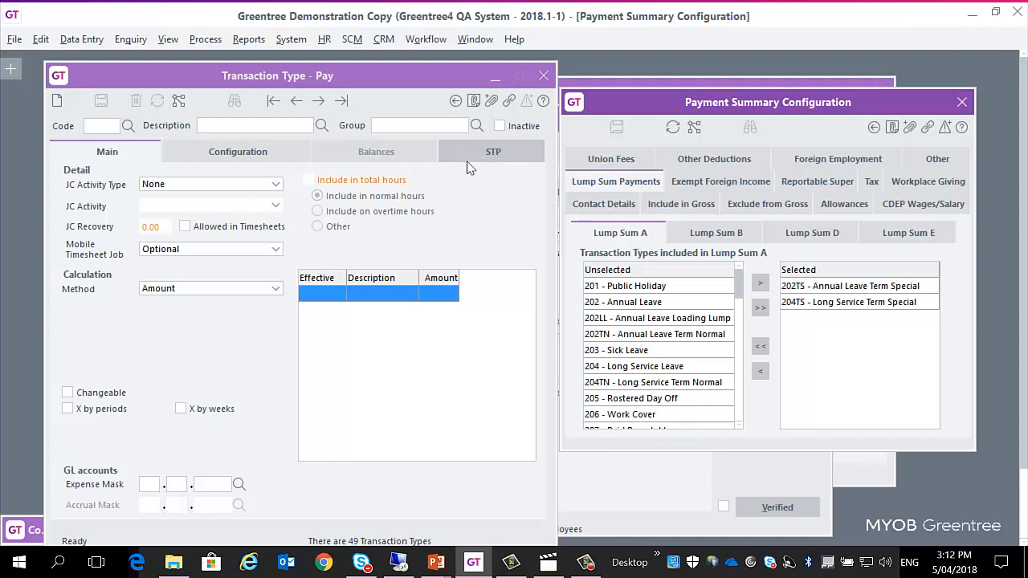
Step: Load pay transaction type 202TS, Annual Leave Term Special, in the Transaction Type - Pay window
click(103, 130)
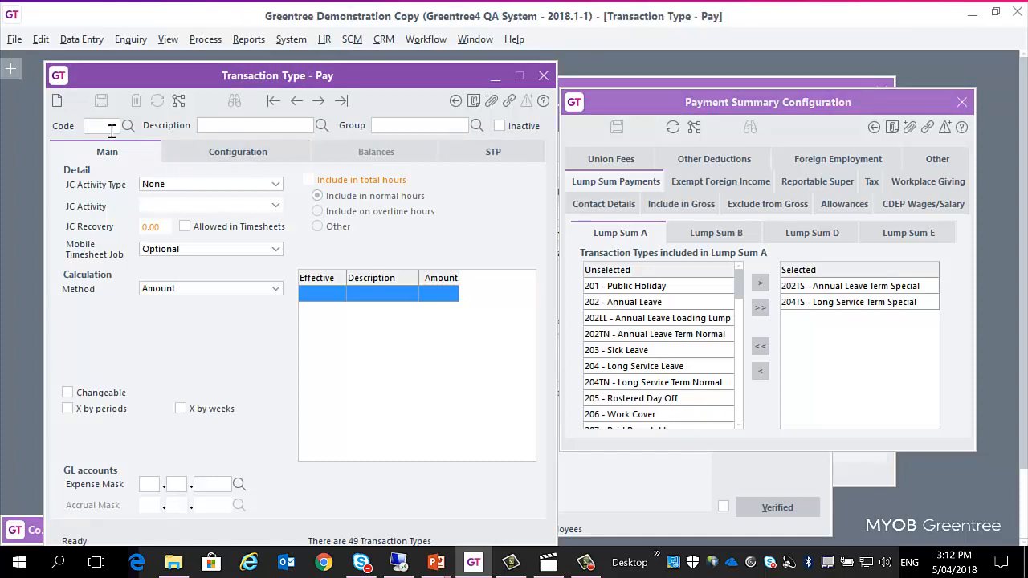
text(202ts)
key(Return)
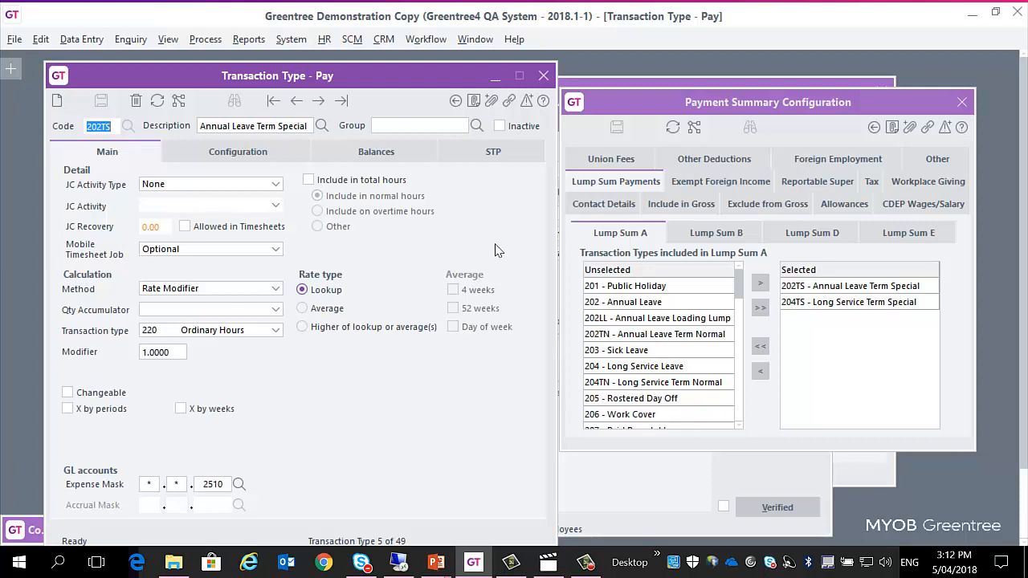
Step: Review the STP classification of pay transaction type 202TS, and of the first transaction type, 201 Public Holiday
click(493, 154)
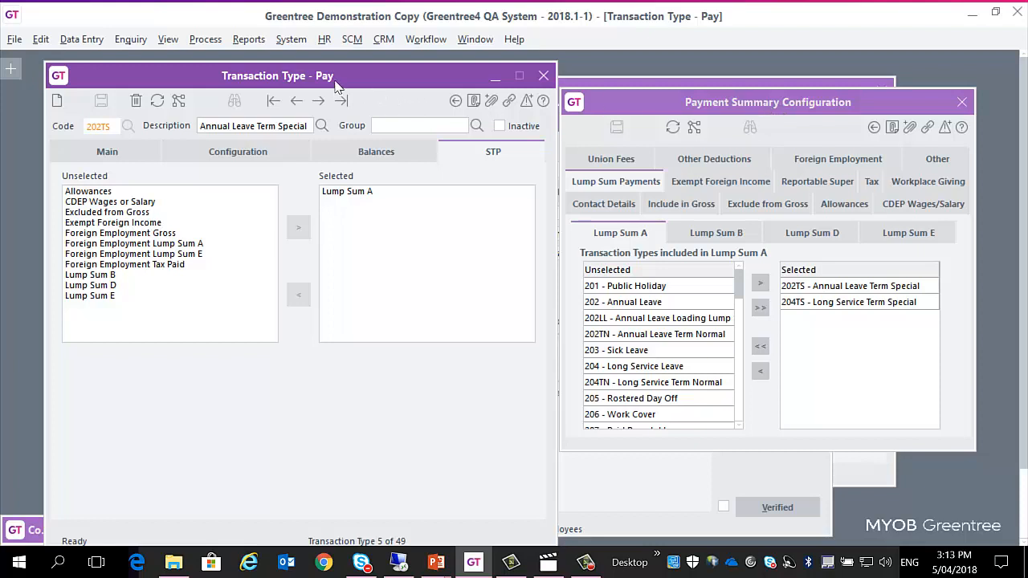
click(133, 156)
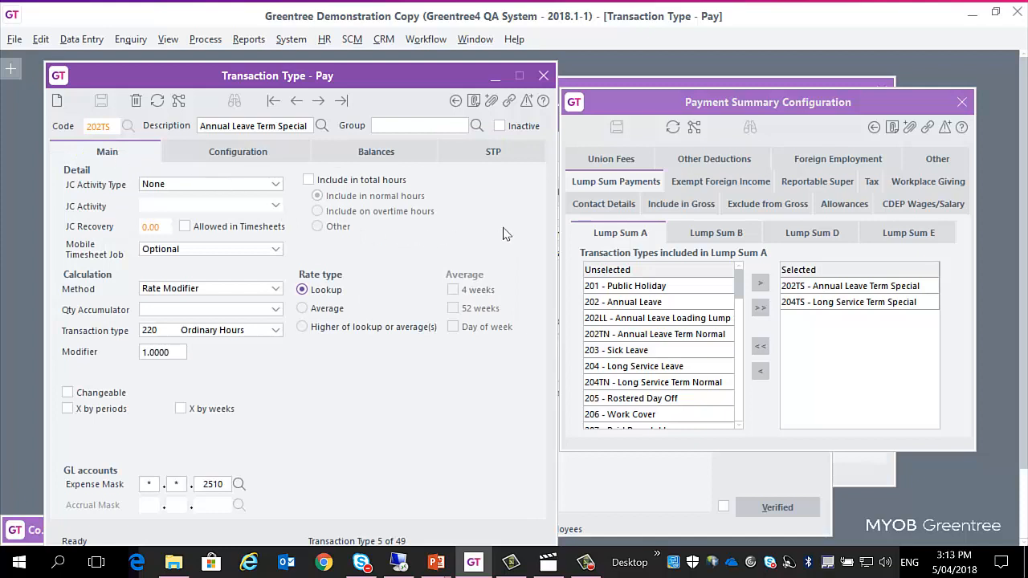
click(273, 102)
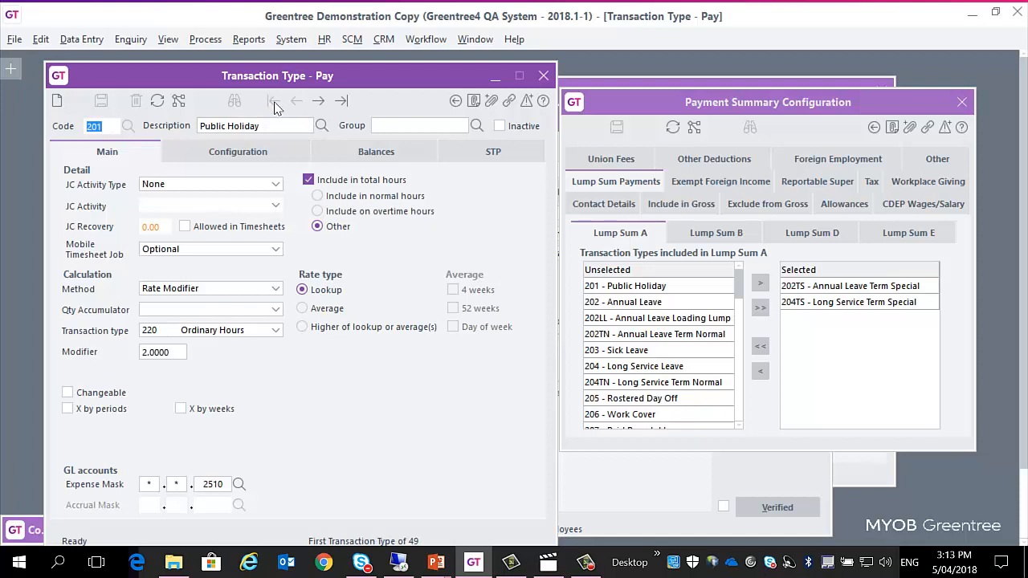
click(479, 155)
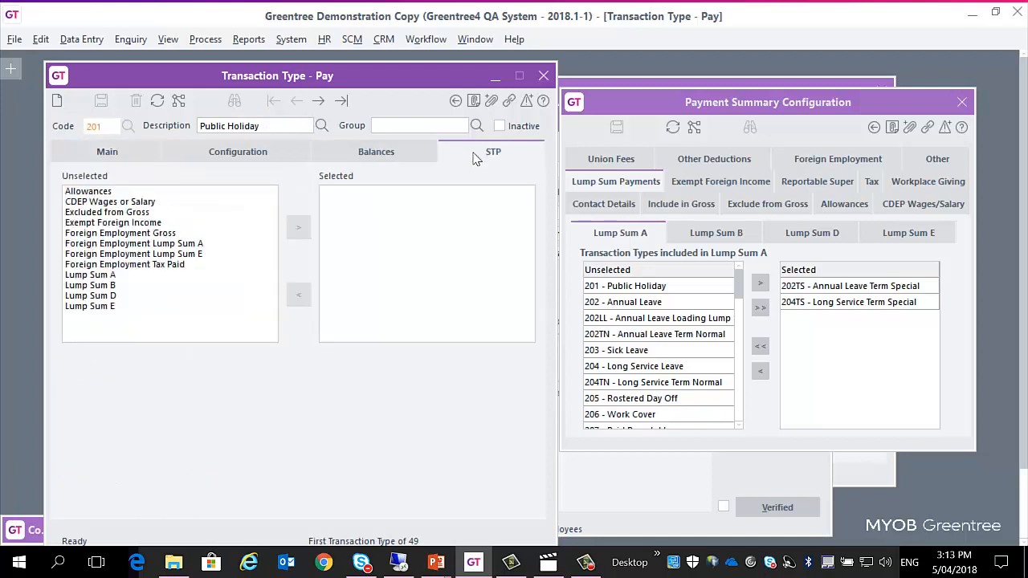
click(132, 156)
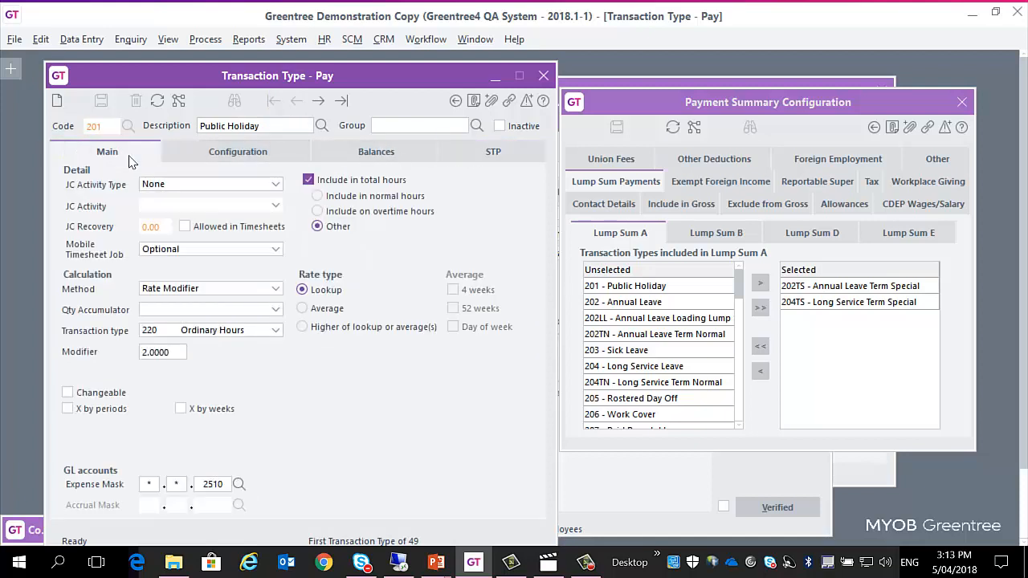
Step: Try to save transaction type 201 with the description "Public Holiday.", declining to continue without STP configuration, and discard the edit in favour of a blank record
click(279, 134)
click(279, 132)
text(,)
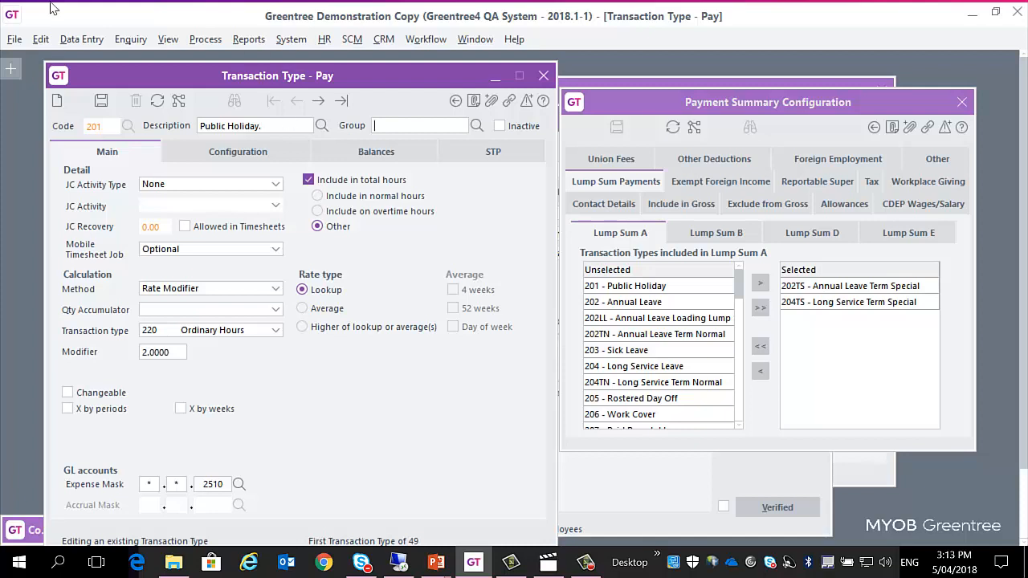
click(101, 100)
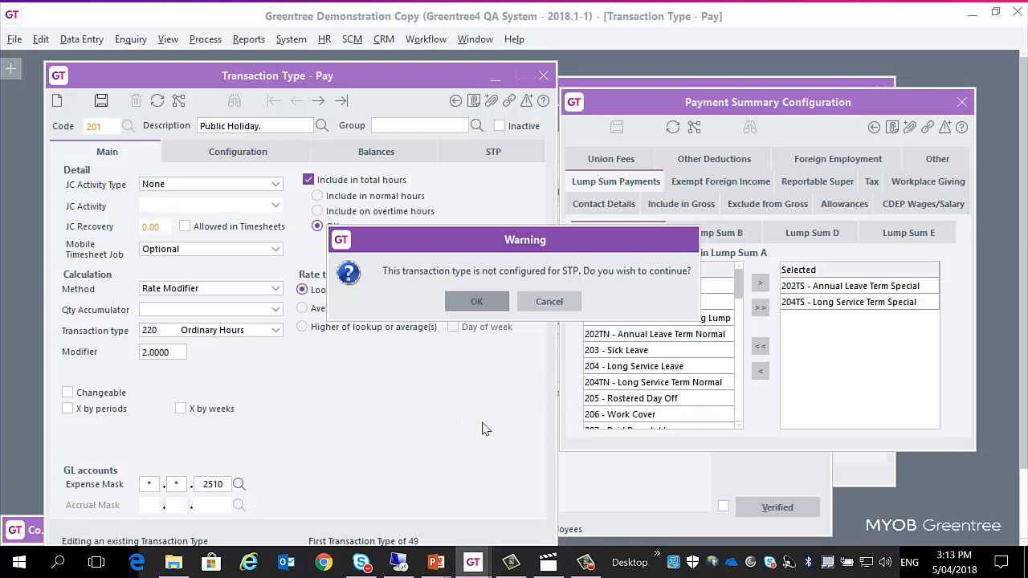
click(549, 301)
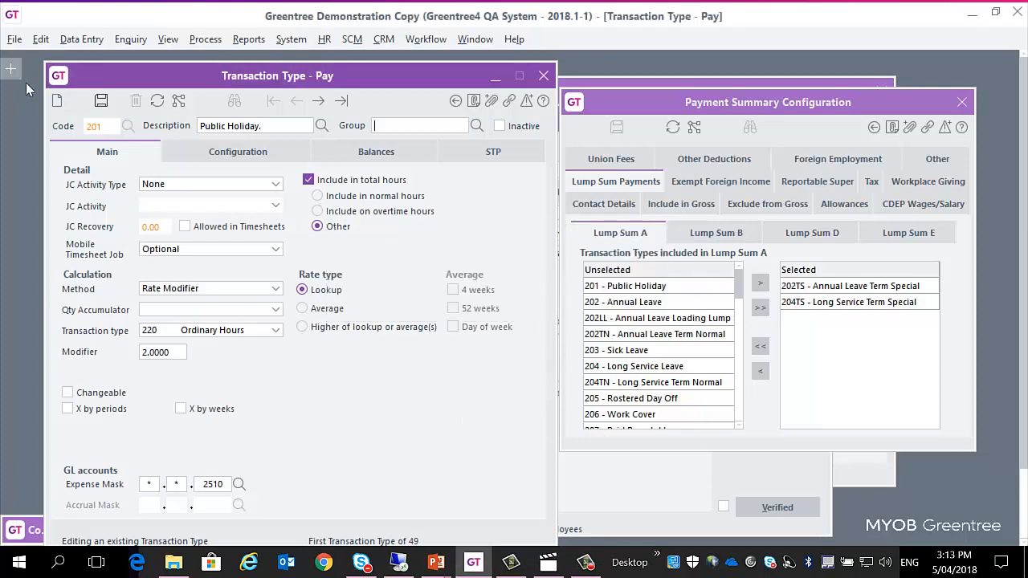
click(57, 102)
click(526, 303)
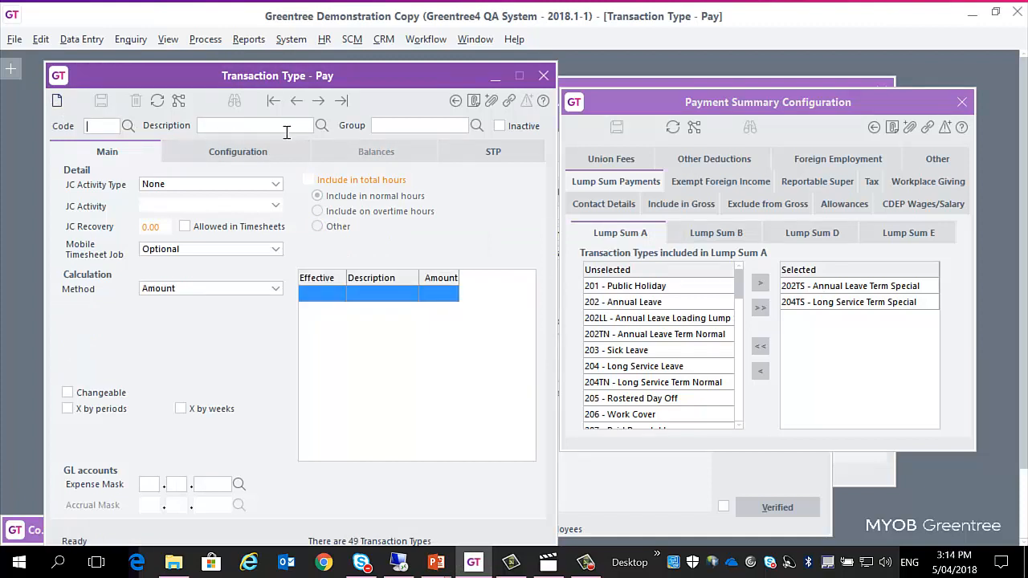
Step: Look up "tool" by description and load transaction type A03, Tool Allowance, without saving the new record
text(tool)
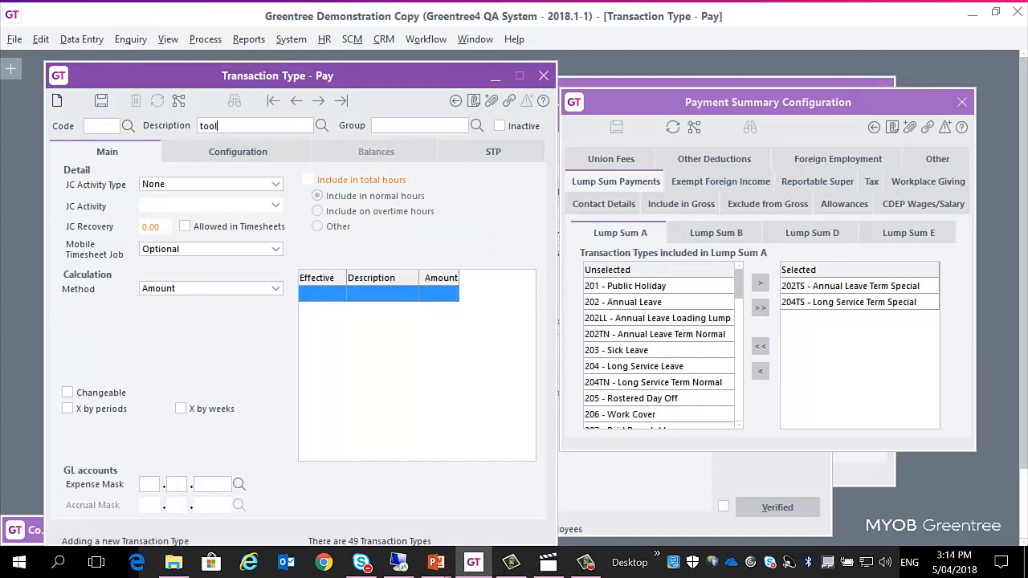
key(Tab)
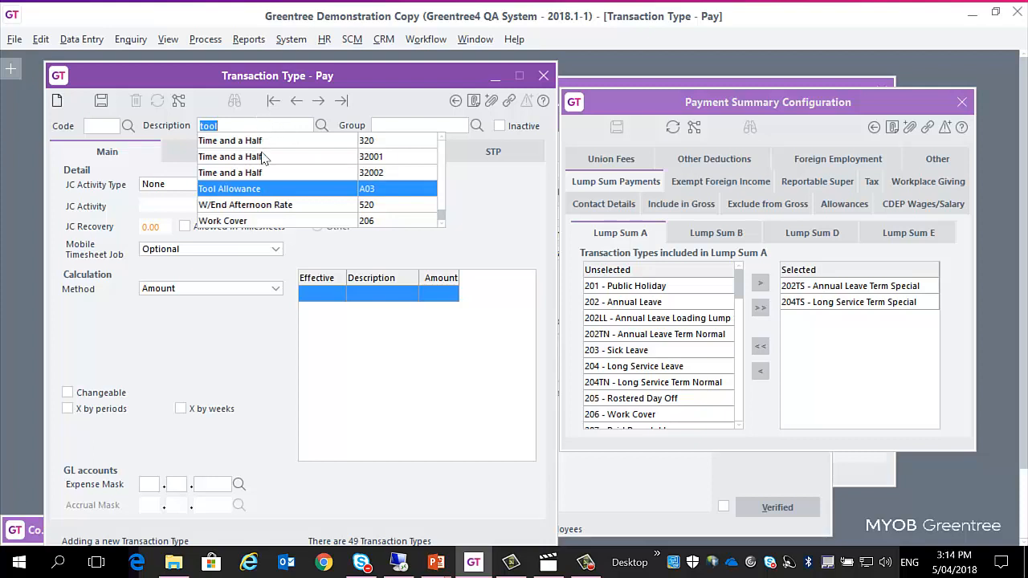
click(259, 192)
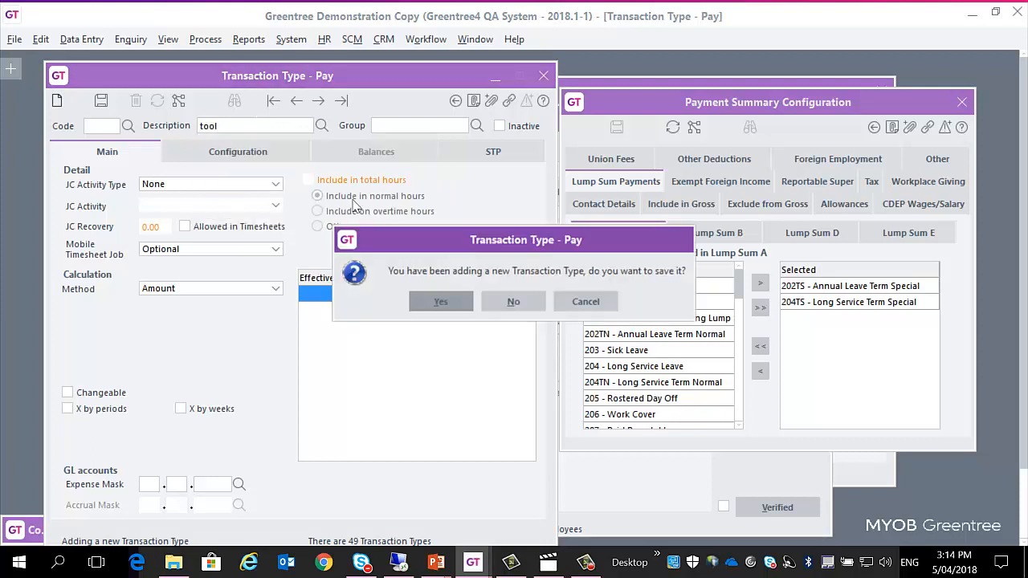
click(514, 305)
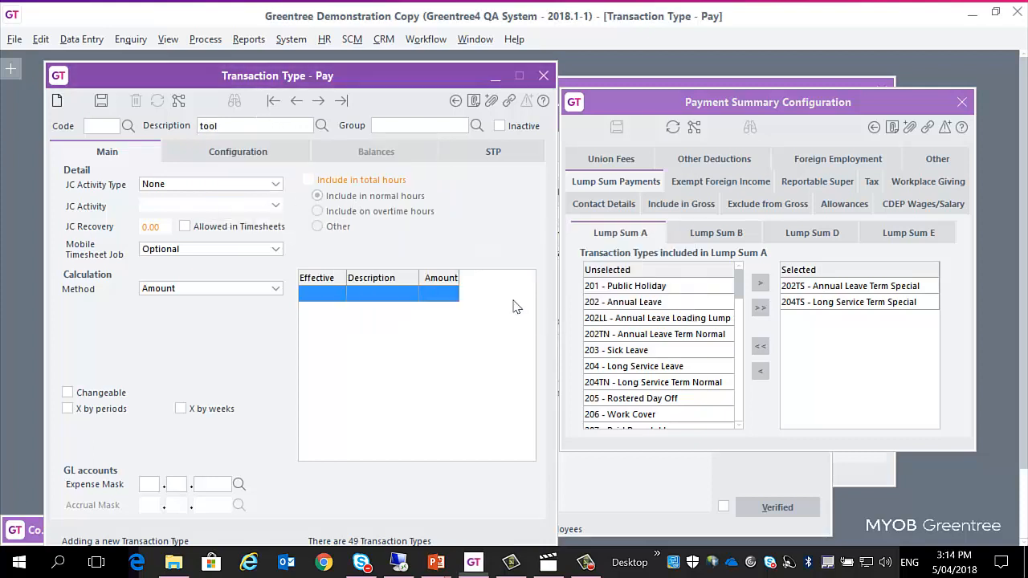
Step: Review the Tool Allowance's STP classification and the available allowance types, leaving the type as Other
click(488, 153)
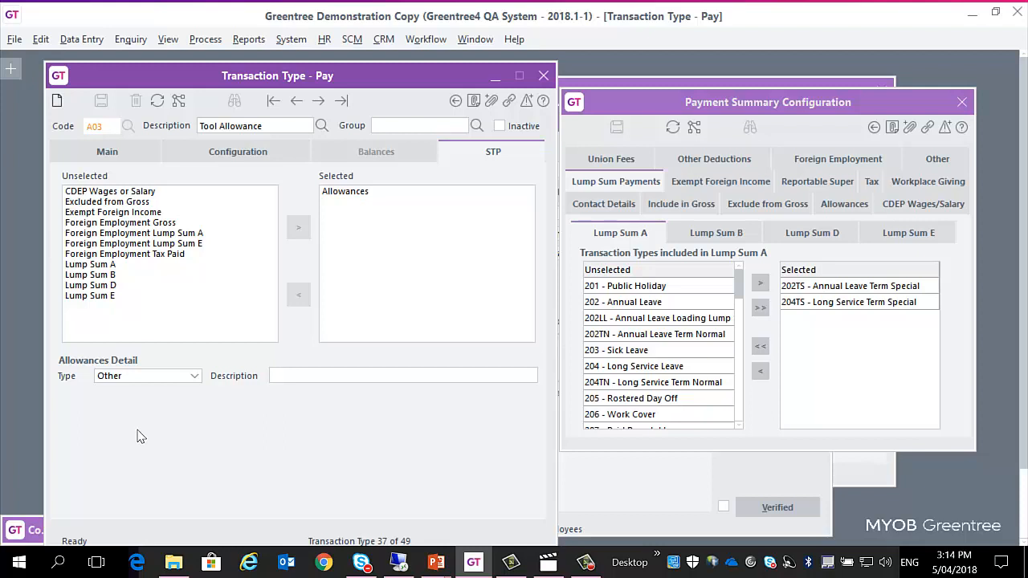
click(195, 376)
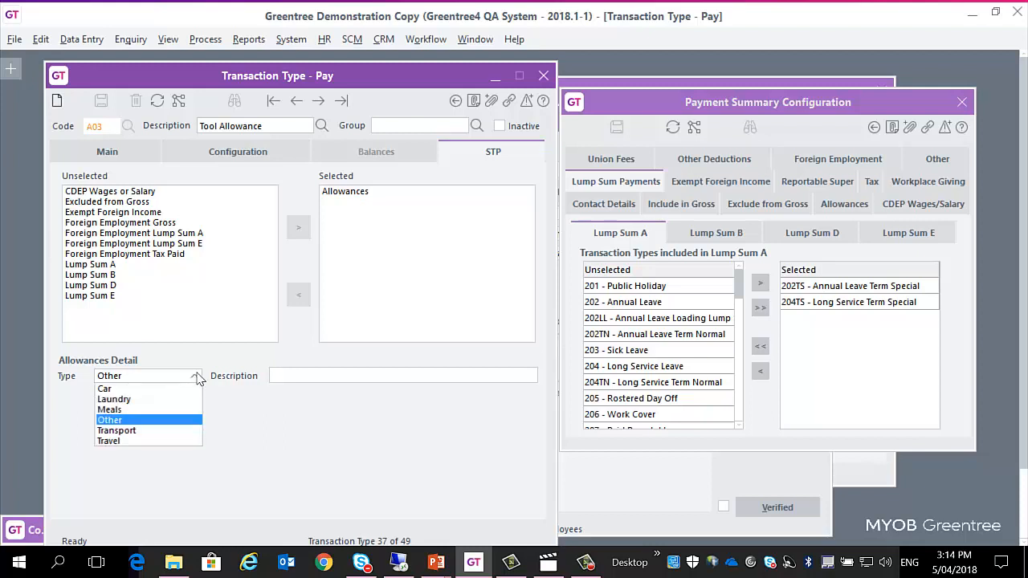
click(198, 377)
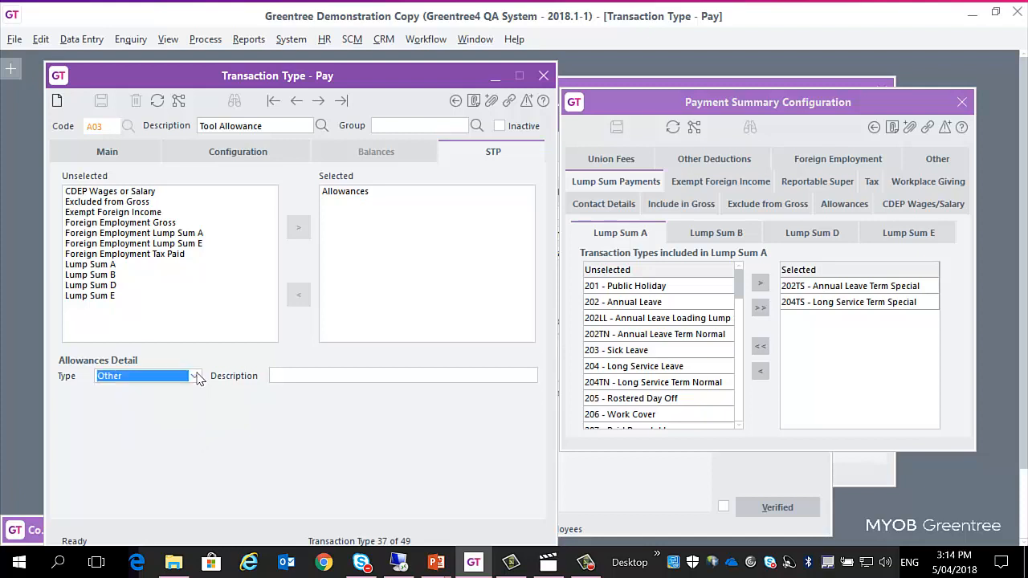
click(135, 151)
Step: Open the HR System Options, move the window clear of the transaction type, and show its STP settings
click(475, 40)
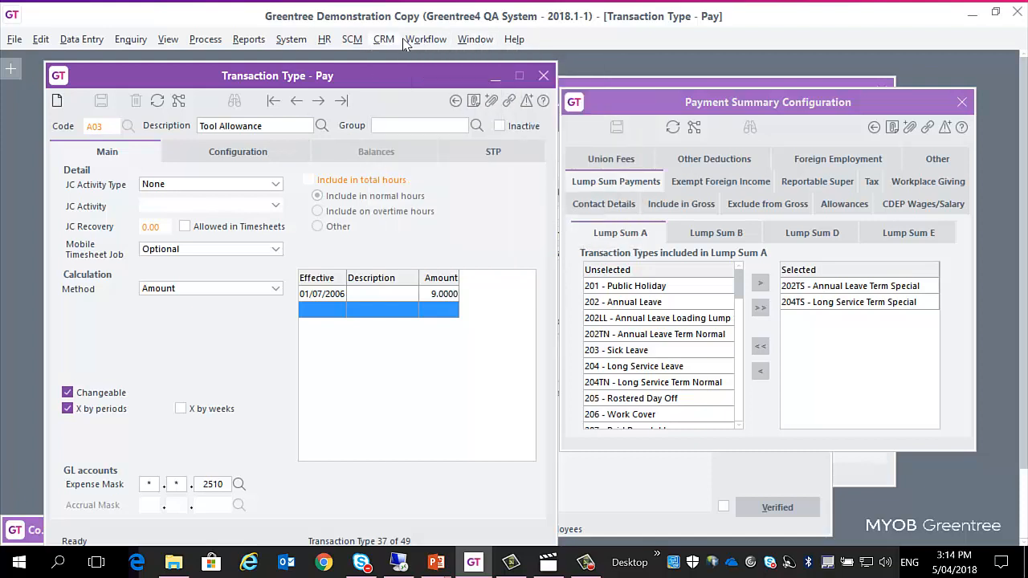
mouse_move(334, 47)
mouse_move(354, 194)
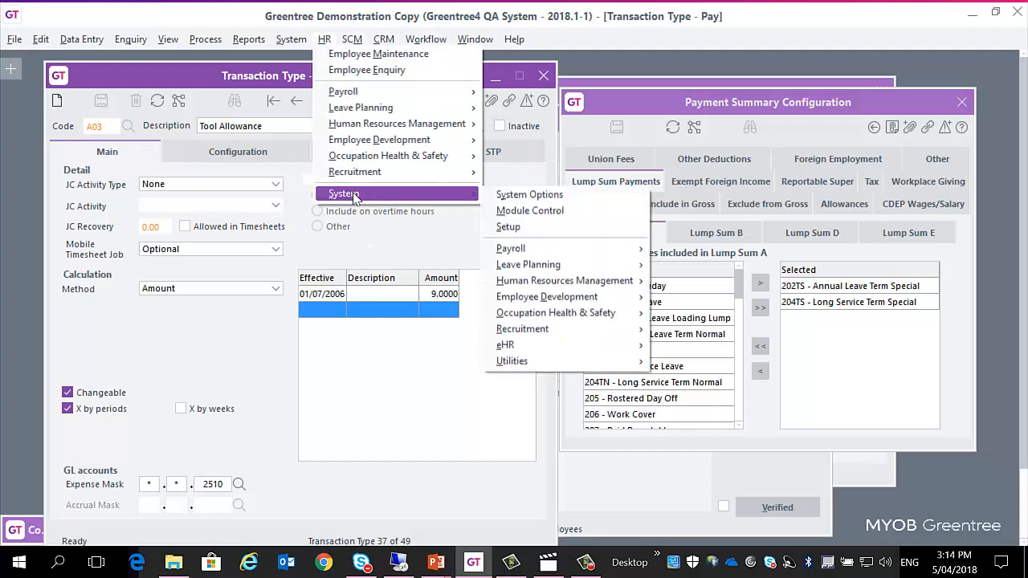
click(537, 197)
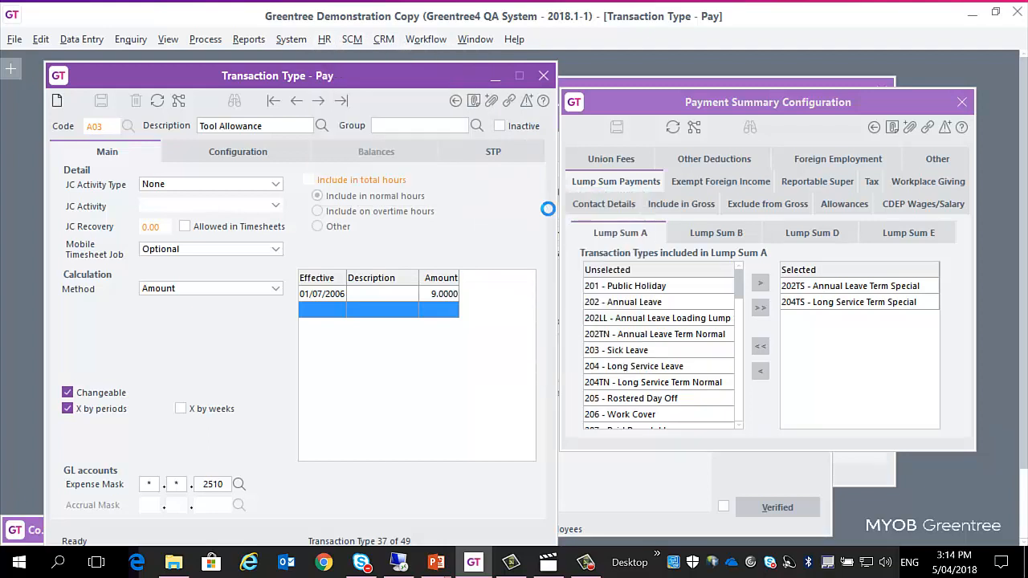
drag(716, 153, 704, 140)
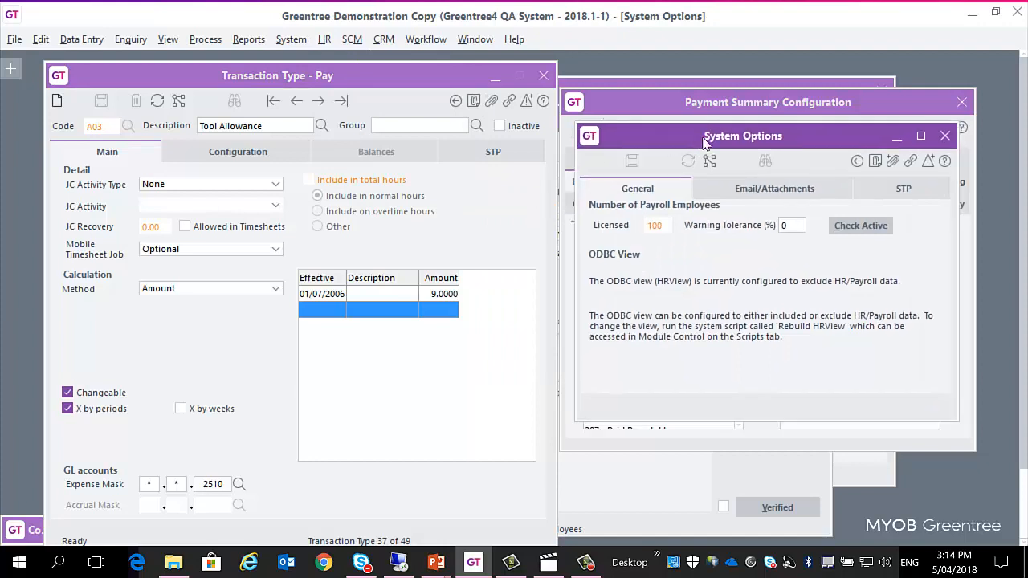
click(903, 191)
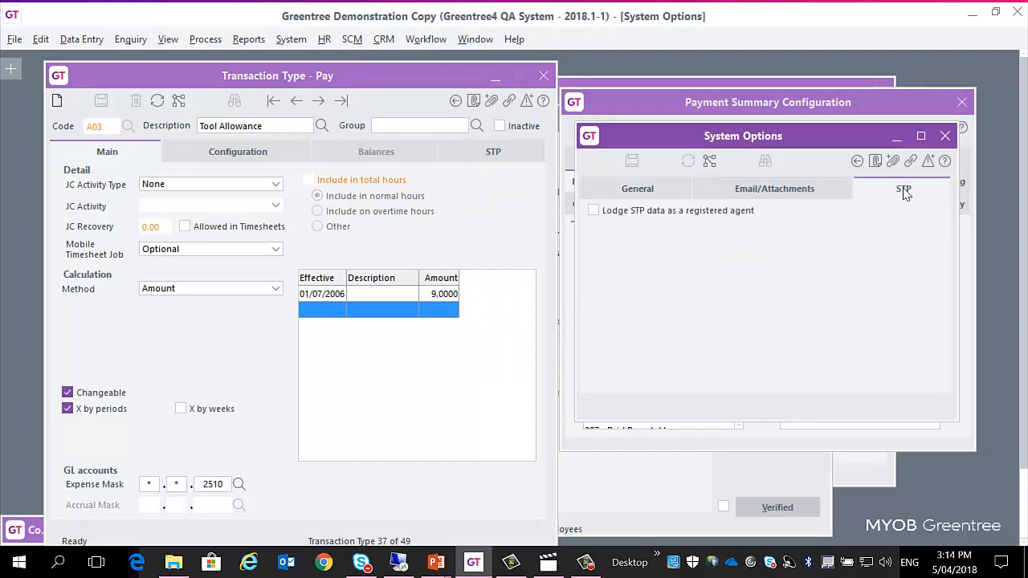
Step: Enable lodging STP data as a registered agent and go through the agent's ABN, number and contact detail fields
click(651, 212)
click(742, 234)
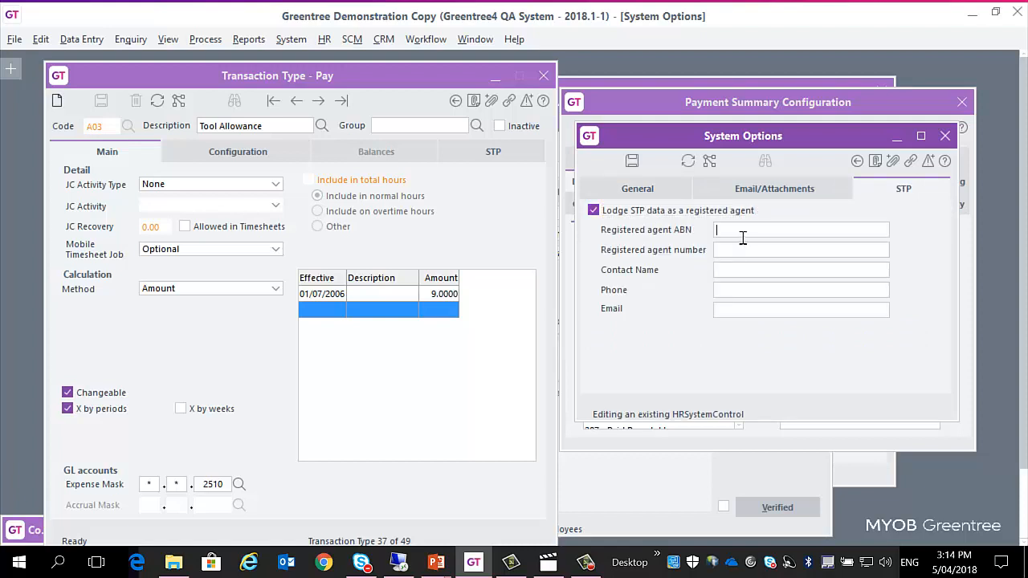
click(736, 290)
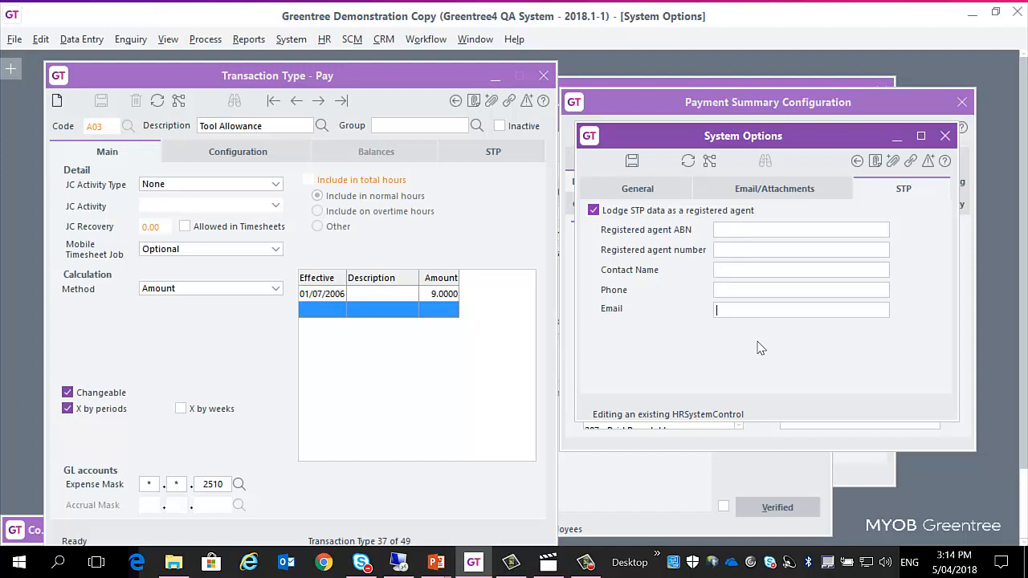
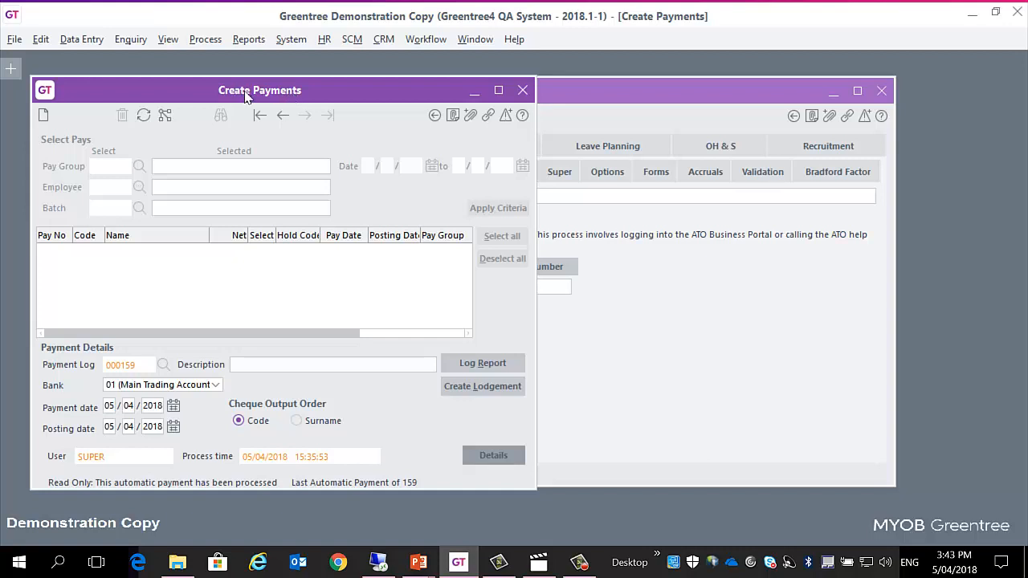
Step: Review the payment run details of payment log 000159 and compare the payment with the lodgement settings in HR Module Control
click(498, 455)
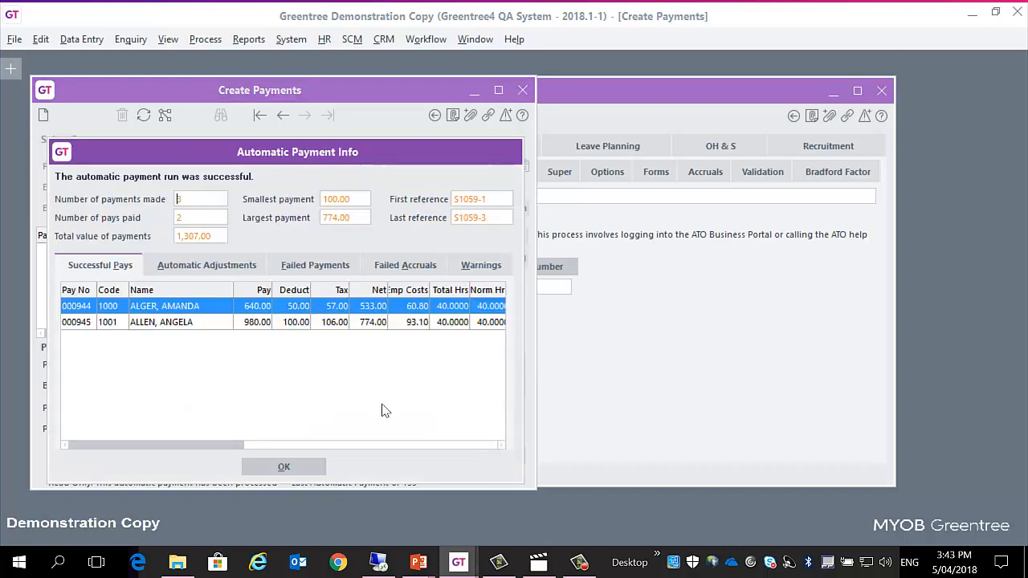
click(308, 470)
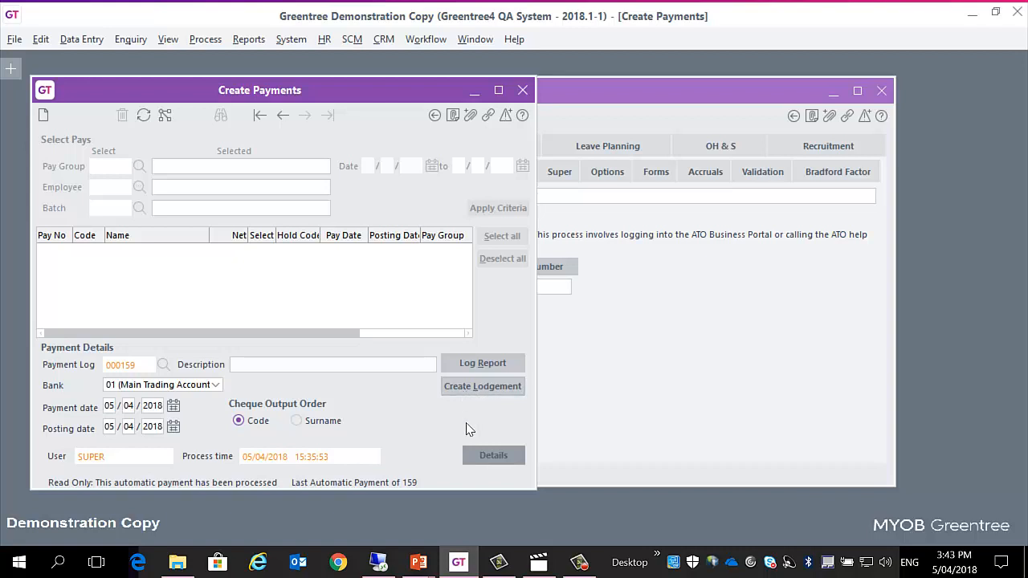
click(587, 90)
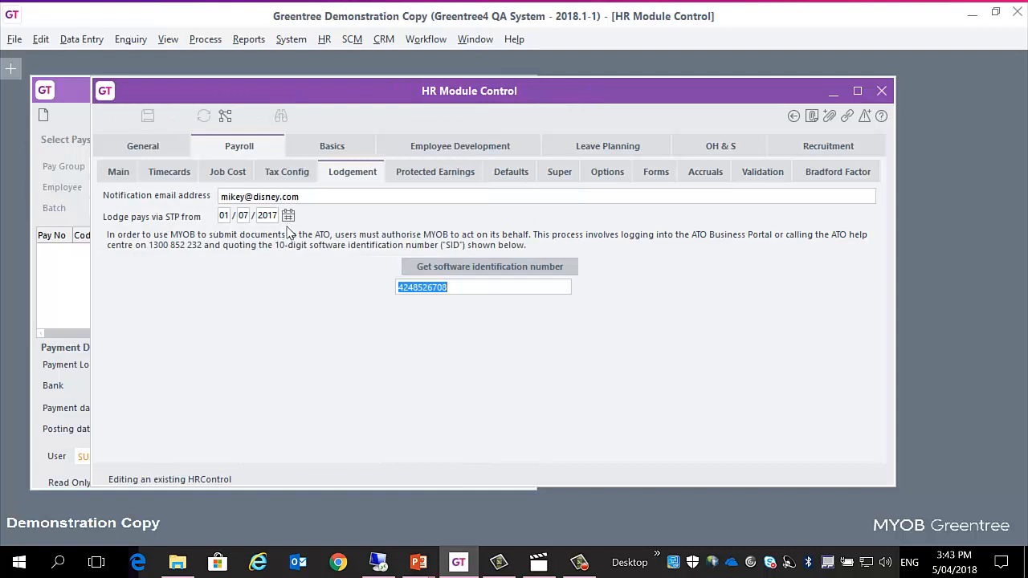
click(78, 90)
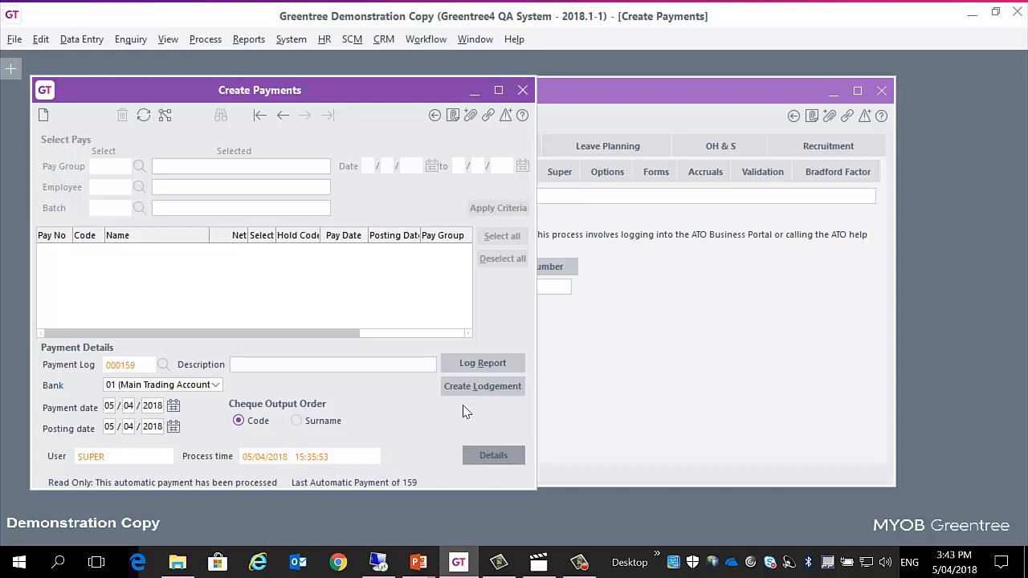
click(642, 104)
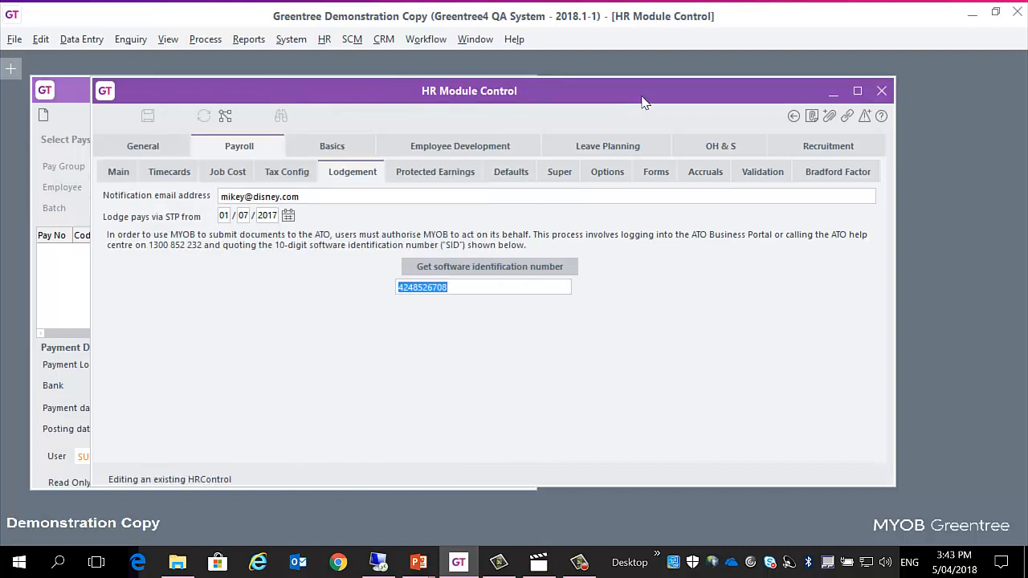
click(72, 97)
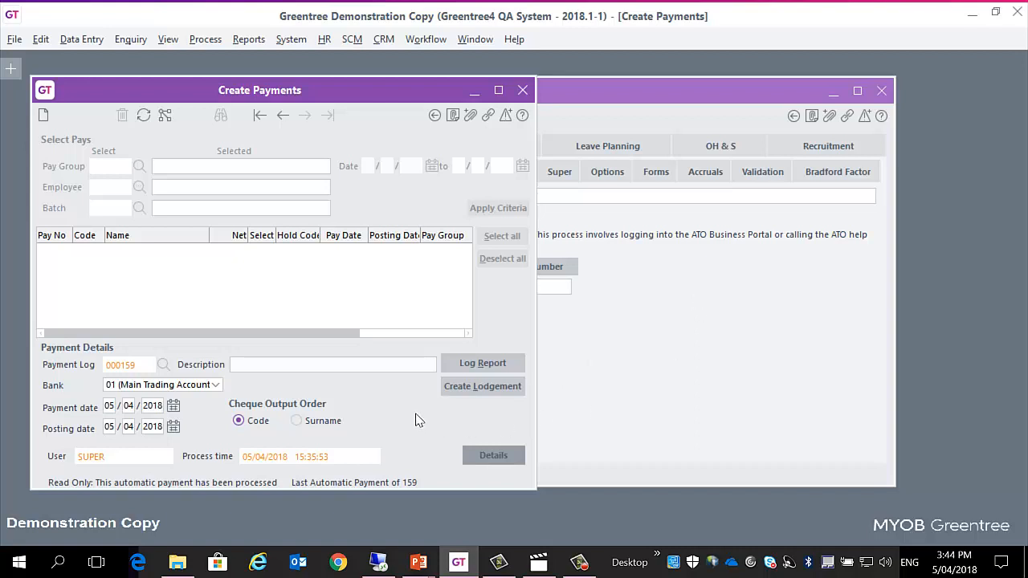
Step: Create the STP lodgement for payment log 000159, sign the AUSkey declaration, submit it and dismiss the completion notification
click(493, 388)
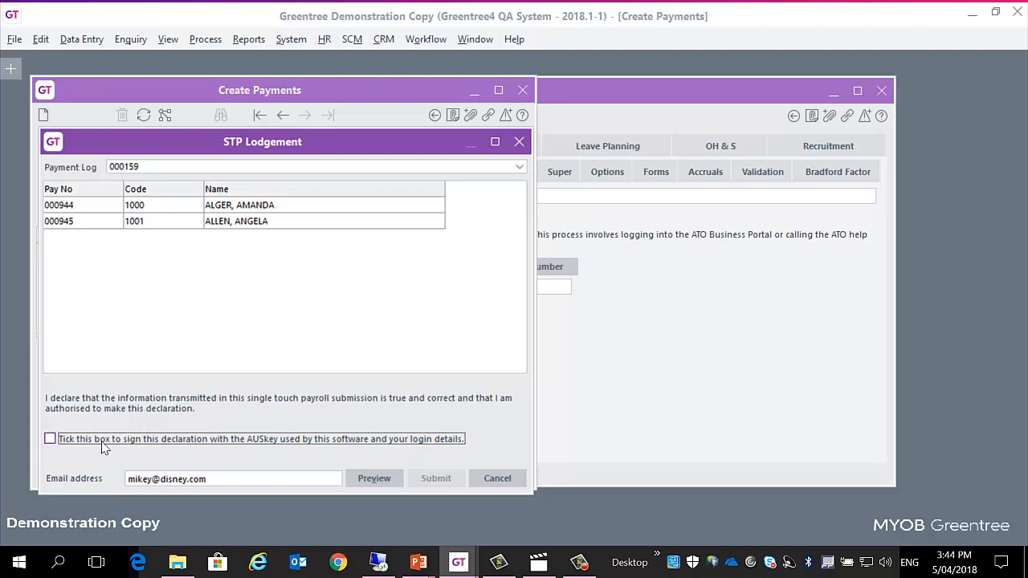
click(223, 483)
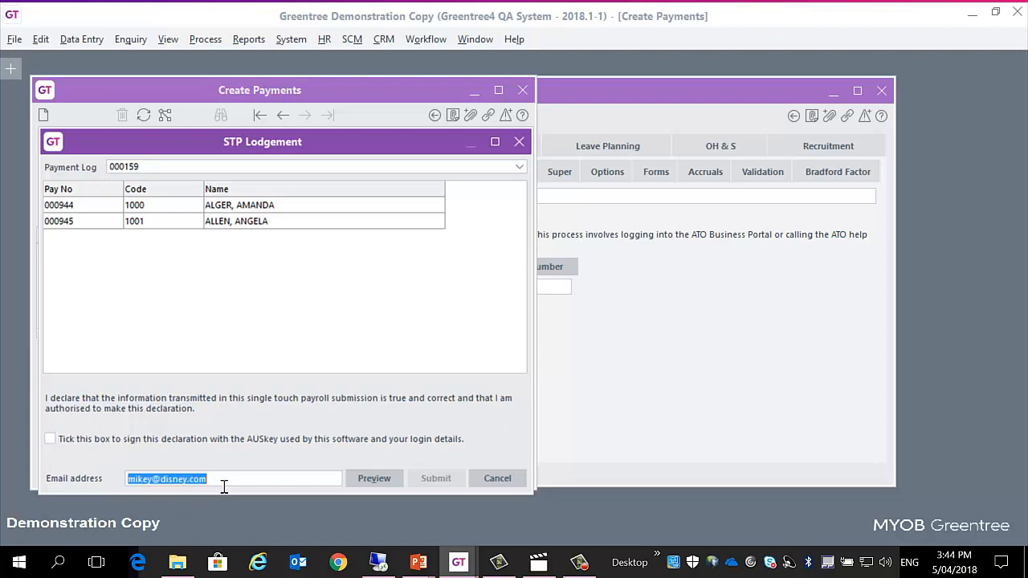
click(224, 482)
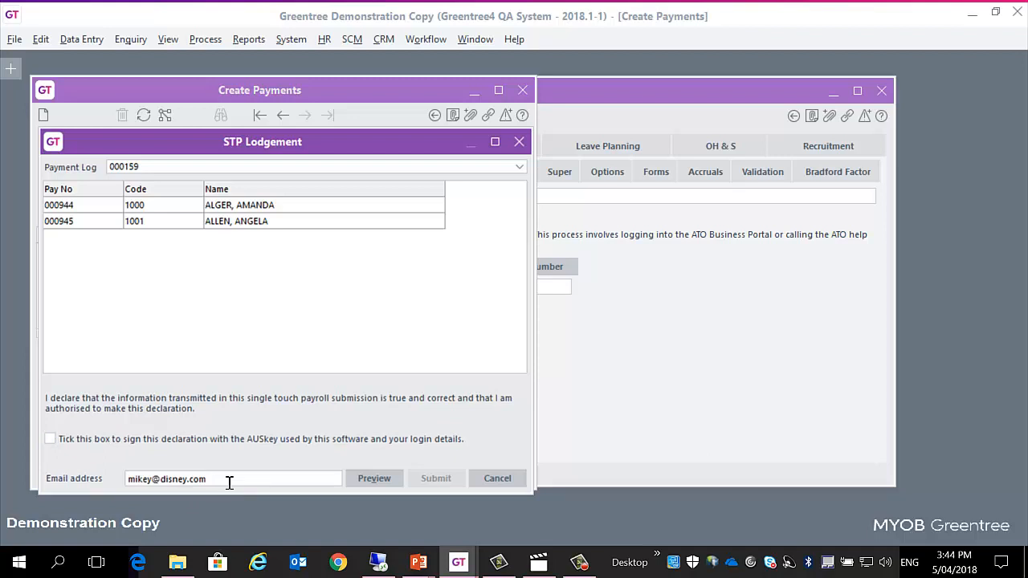
click(140, 441)
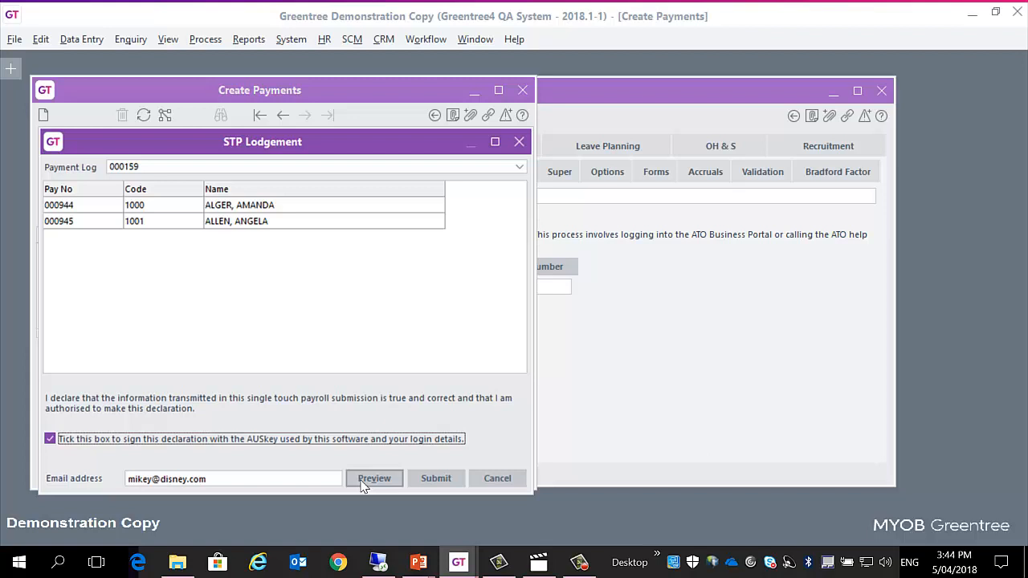
click(434, 478)
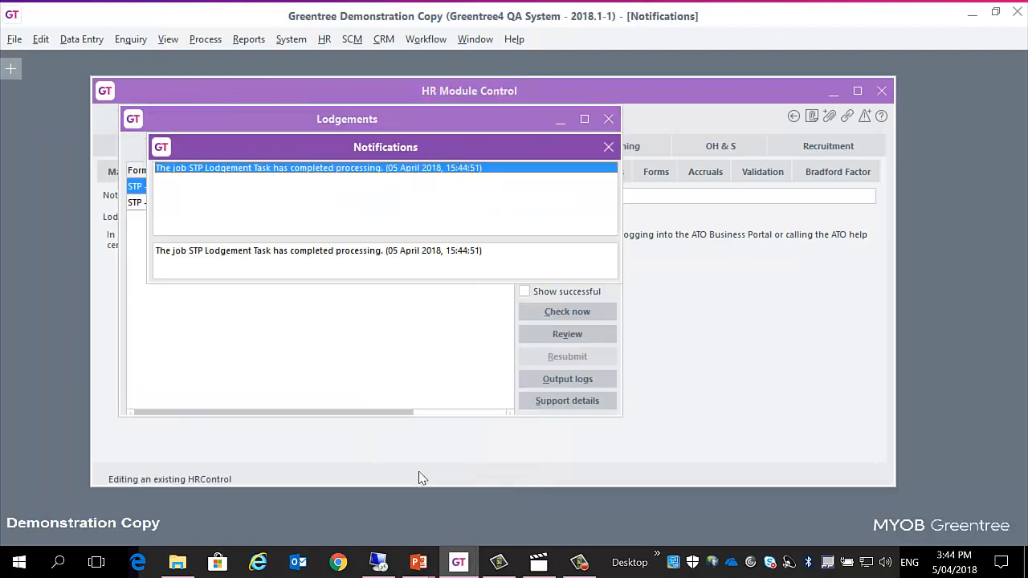
click(609, 147)
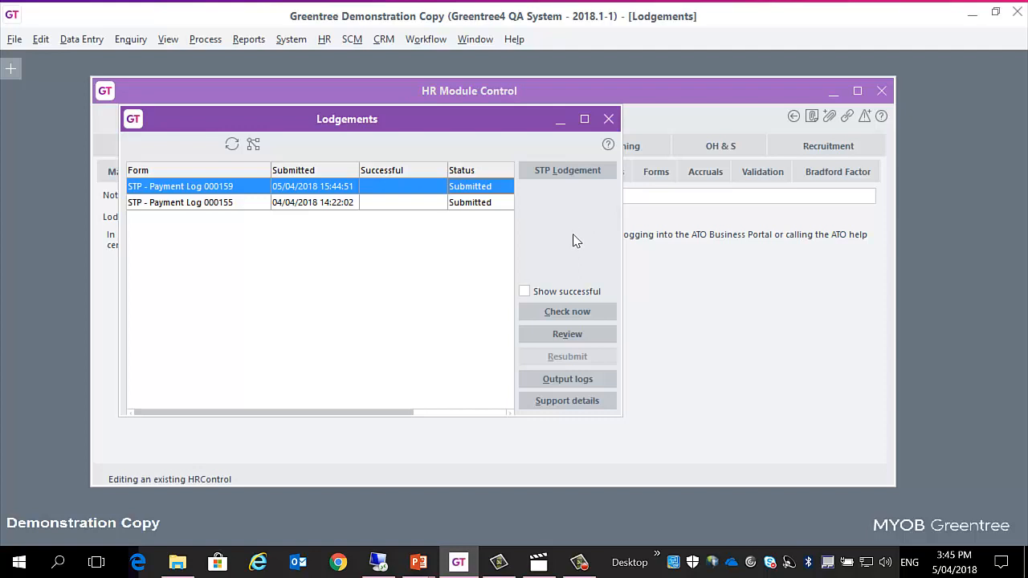
Step: Show and hide the successful lodgements, run an immediate check of the submitted lodgements and dismiss its notification
click(574, 296)
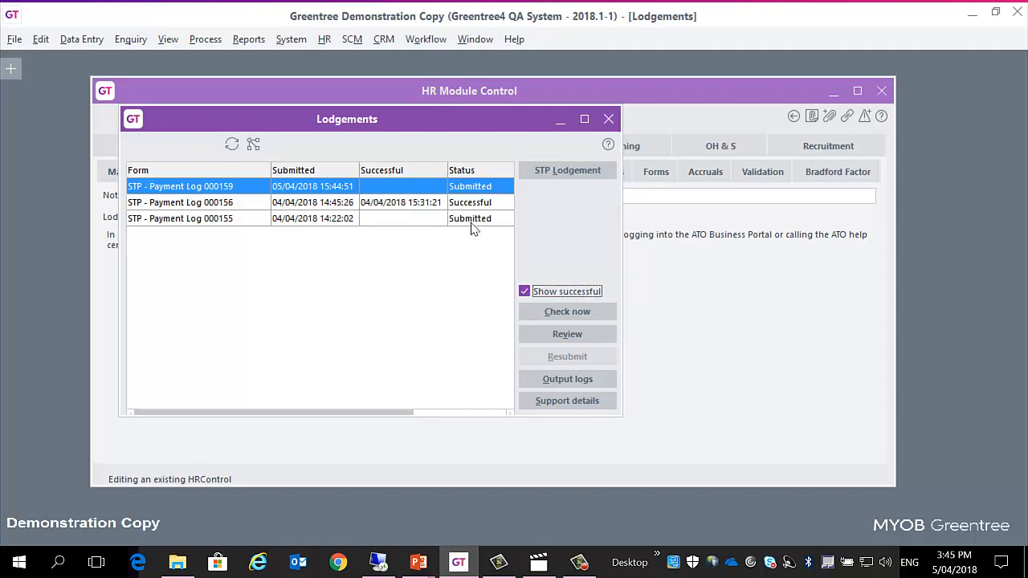
click(539, 292)
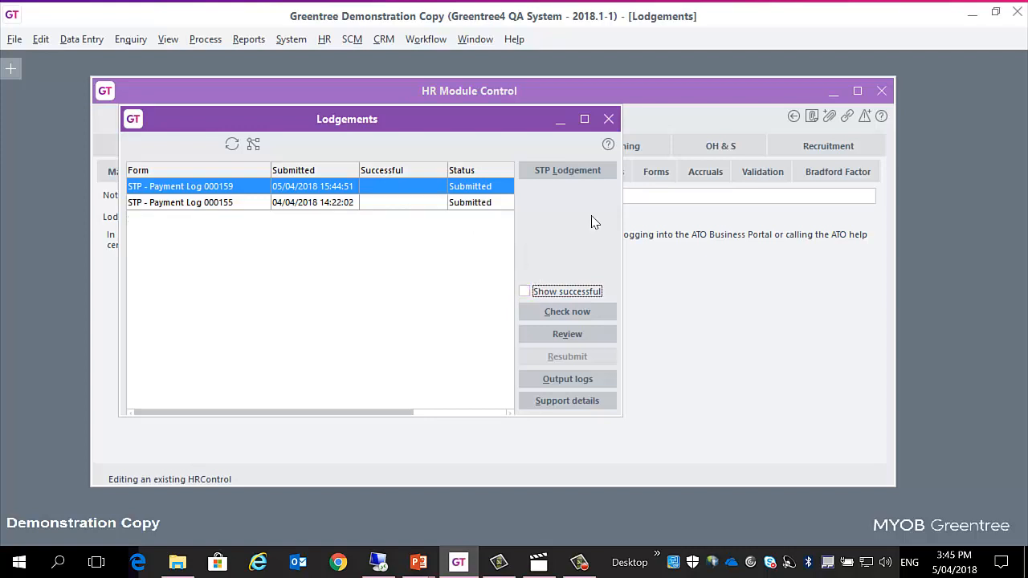
click(565, 314)
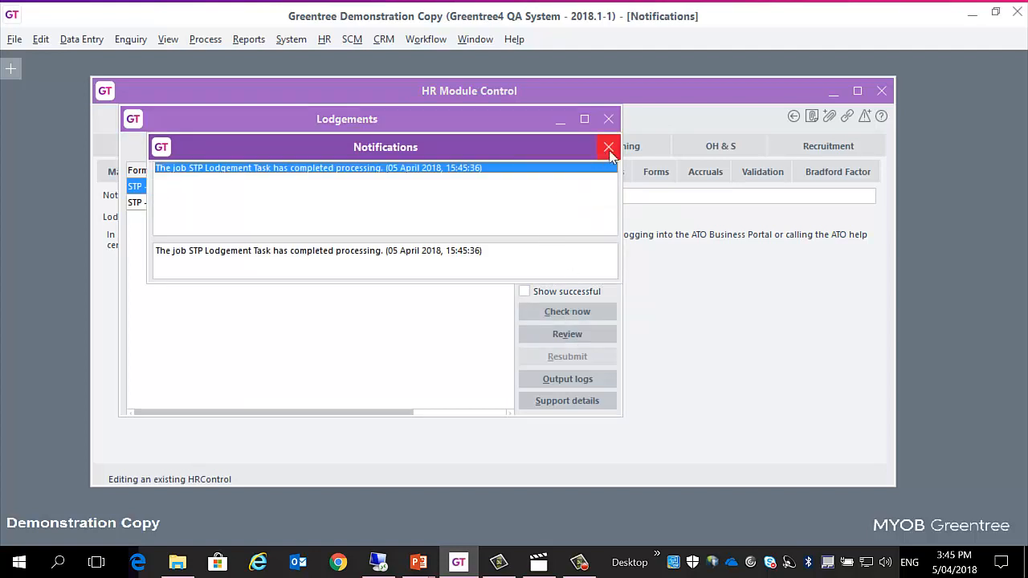
click(609, 150)
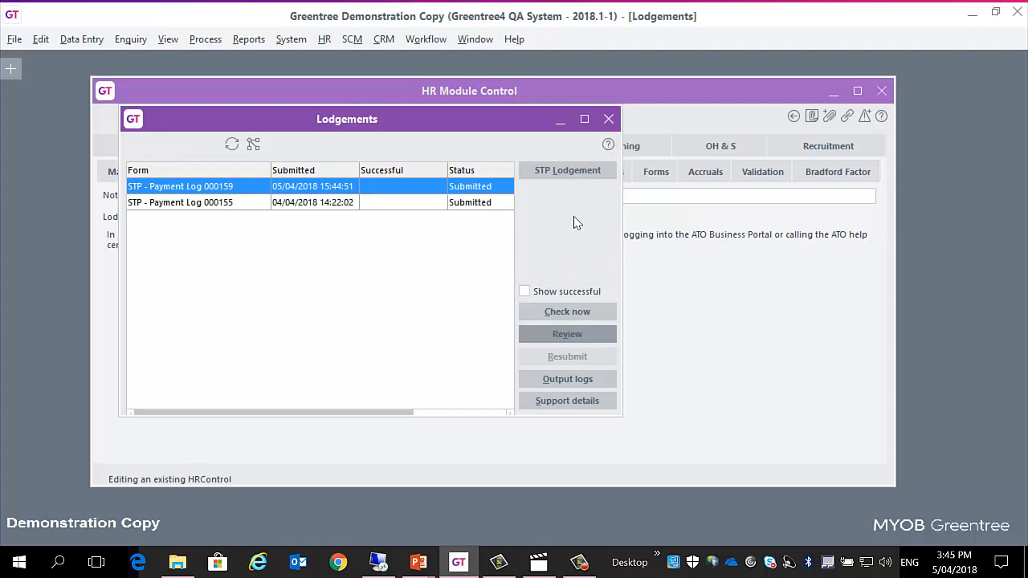
Step: Review the lodgement of payment log 000159, select the text of its support details, and close the lodgement list
click(584, 337)
click(551, 406)
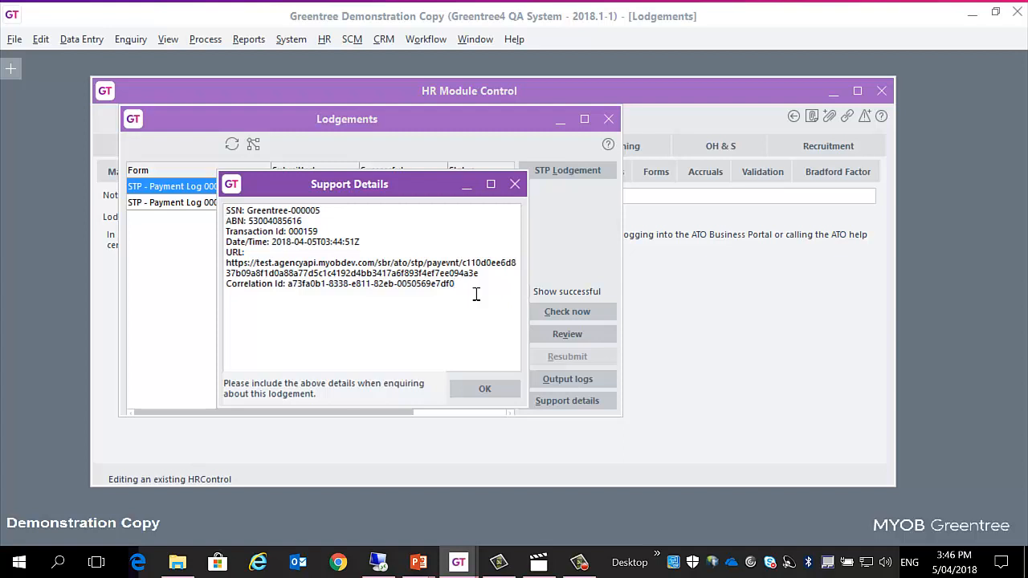
drag(474, 295, 230, 211)
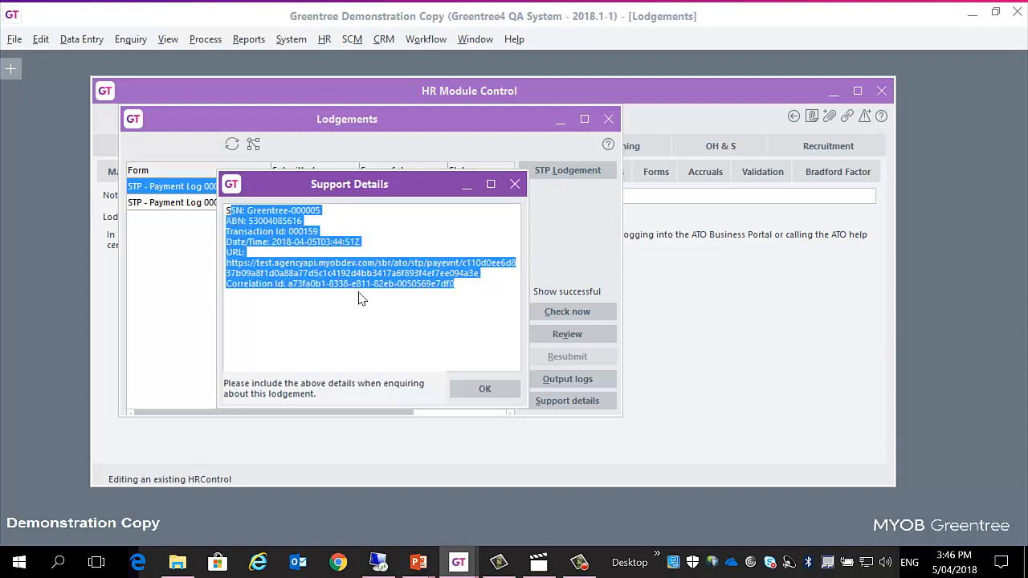
click(484, 388)
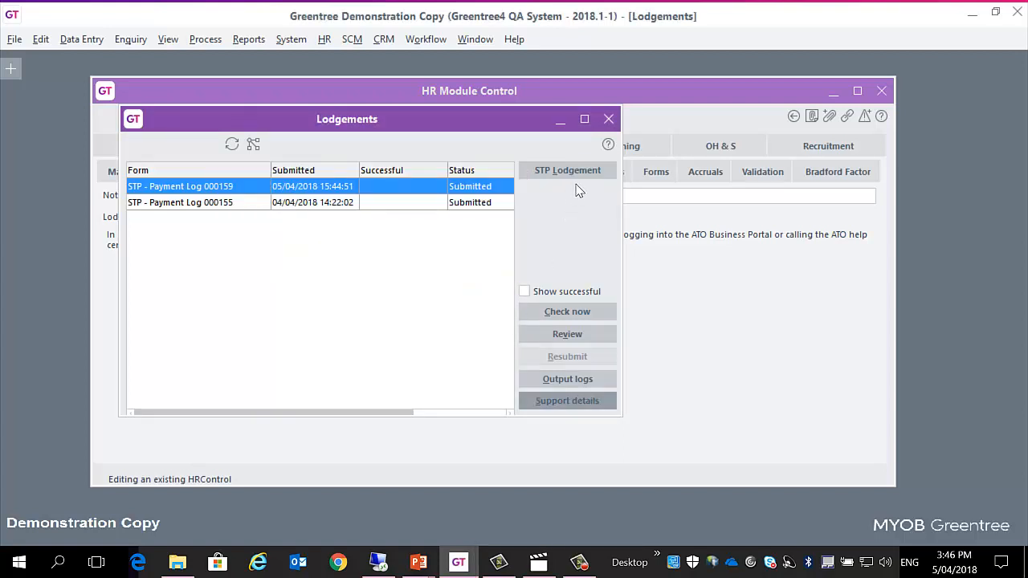
click(609, 120)
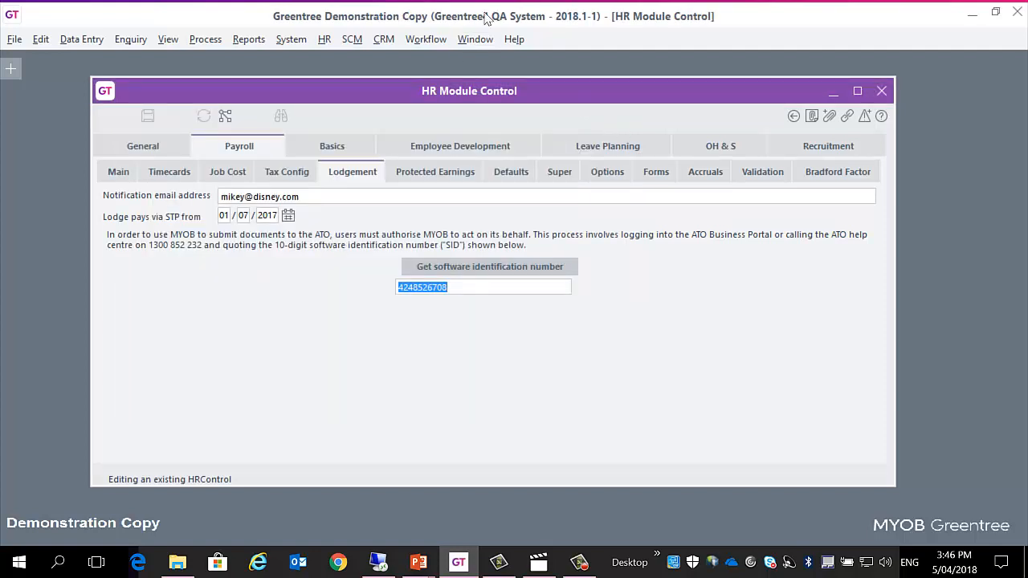
Step: Open the Processing System Status and Setup, dismiss the notification, select the queued STP Lodgement Task and close the window
click(291, 39)
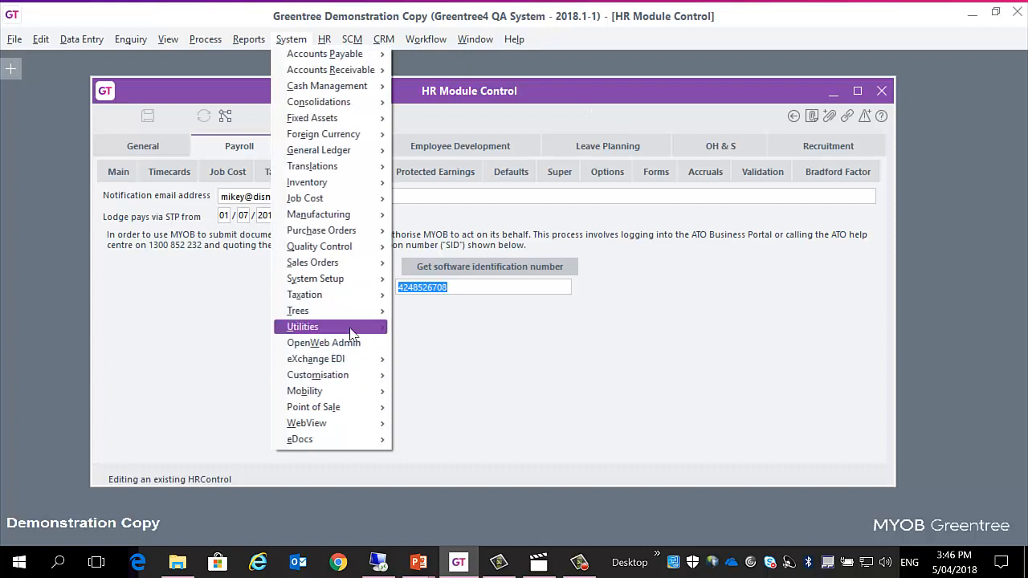
mouse_move(354, 327)
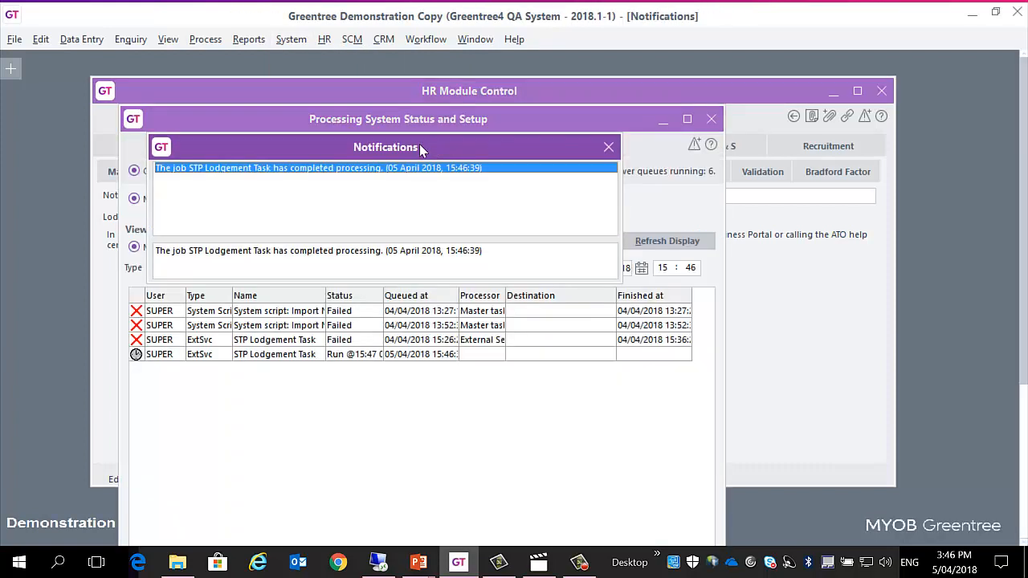
click(609, 145)
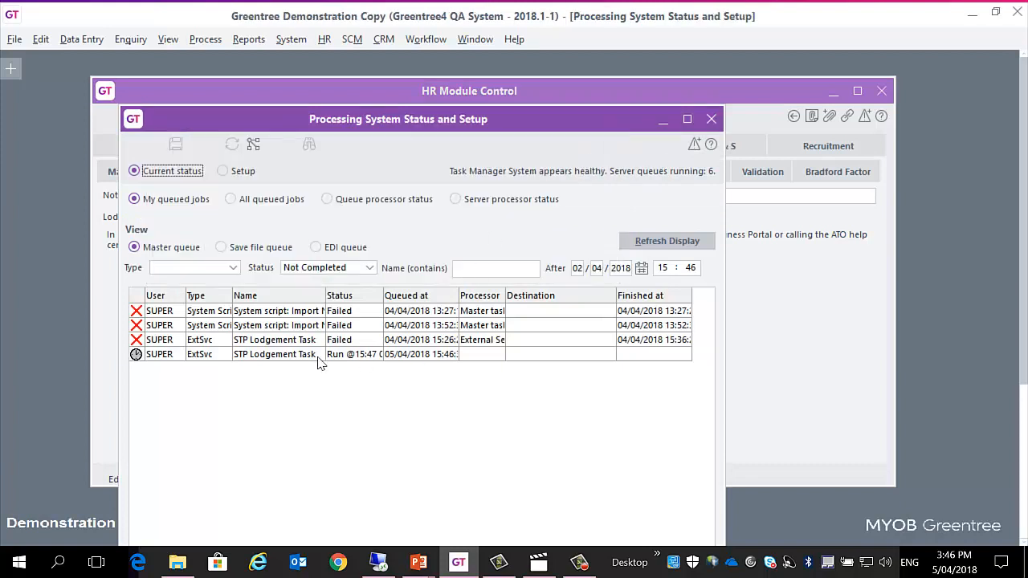
click(293, 360)
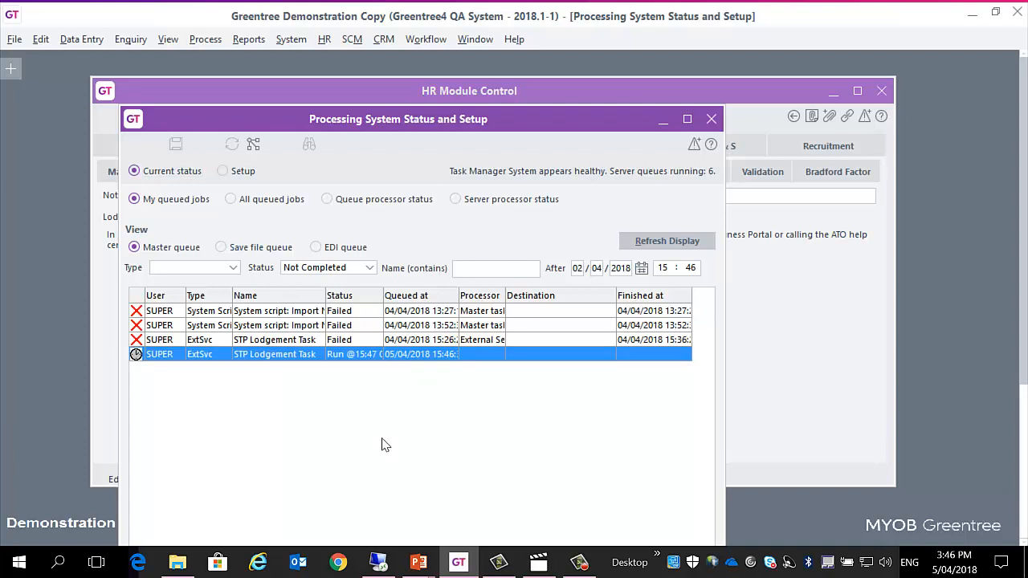
click(712, 120)
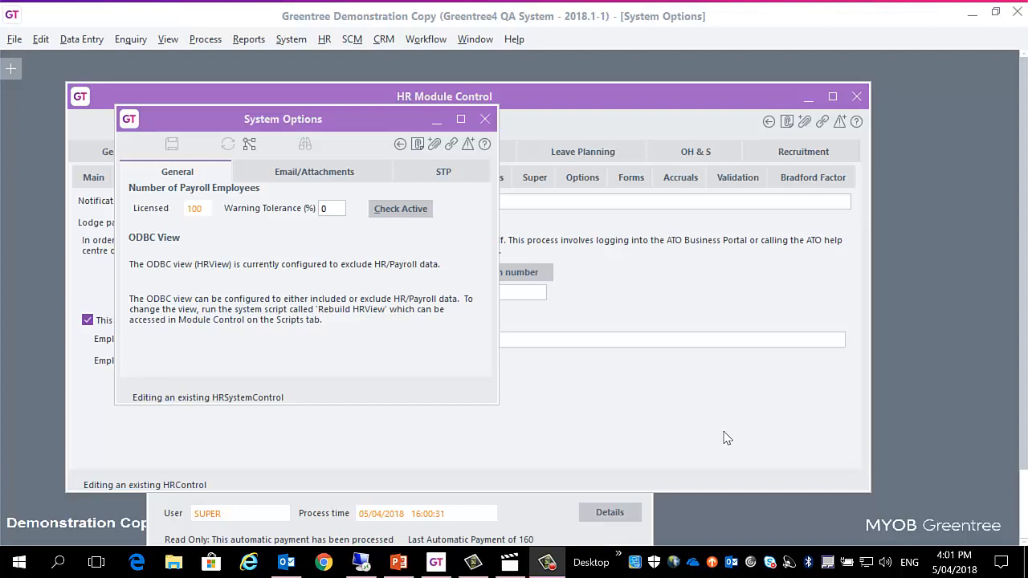
Step: Review the registered agent's STP settings in the HR System Options, and minimise them to show the company's lodgement settings
click(265, 120)
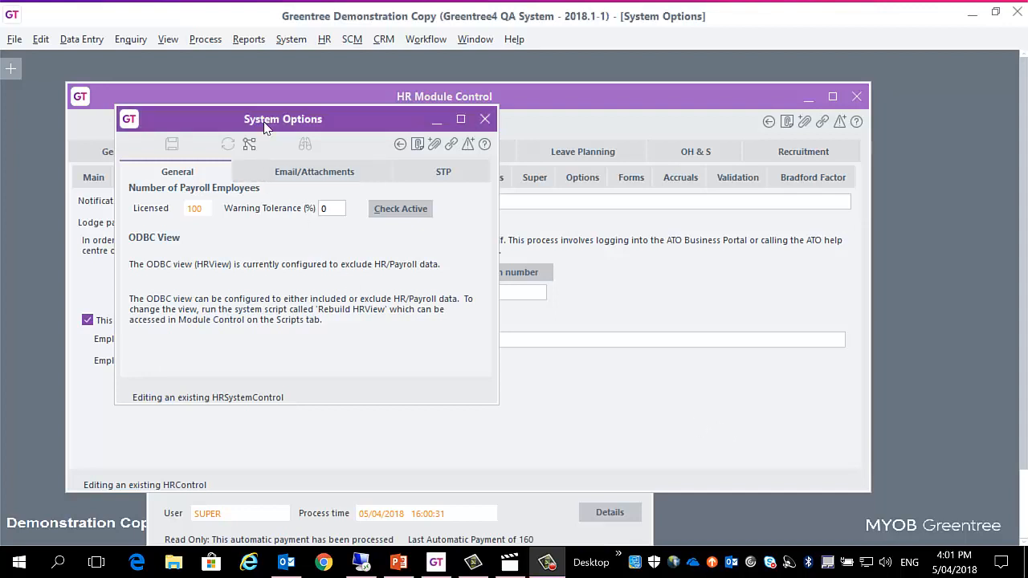
click(437, 173)
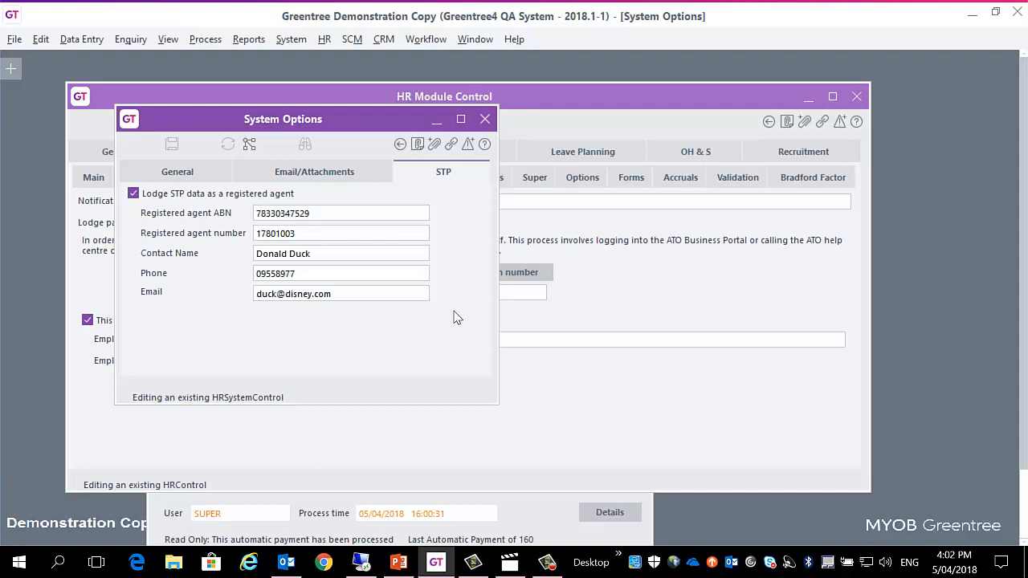
click(438, 127)
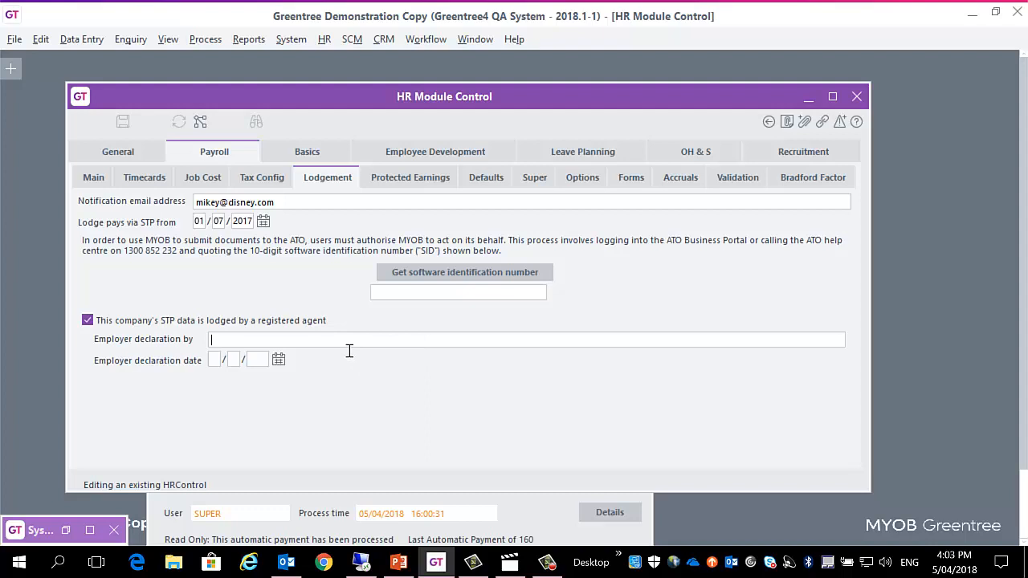
Step: Bring the Create Payments window forward, reposition it so it is fully visible, and review payment log 000160
click(530, 522)
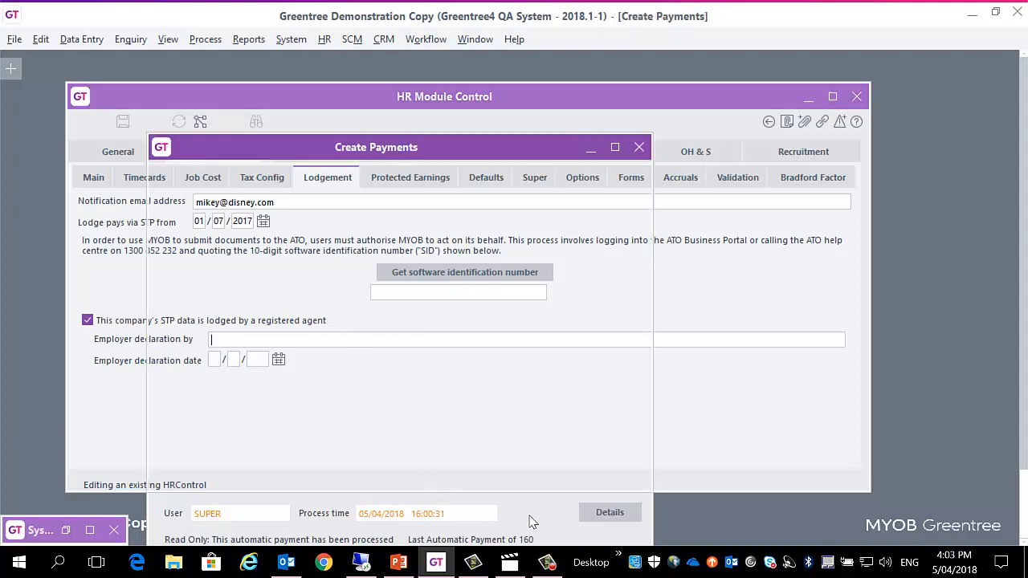
drag(391, 141, 391, 113)
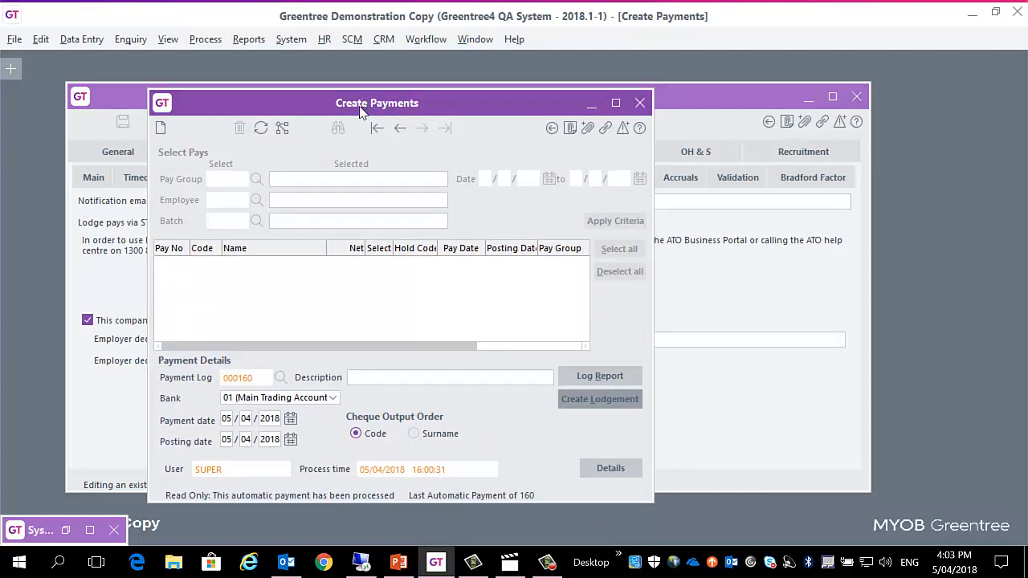
drag(361, 110, 348, 110)
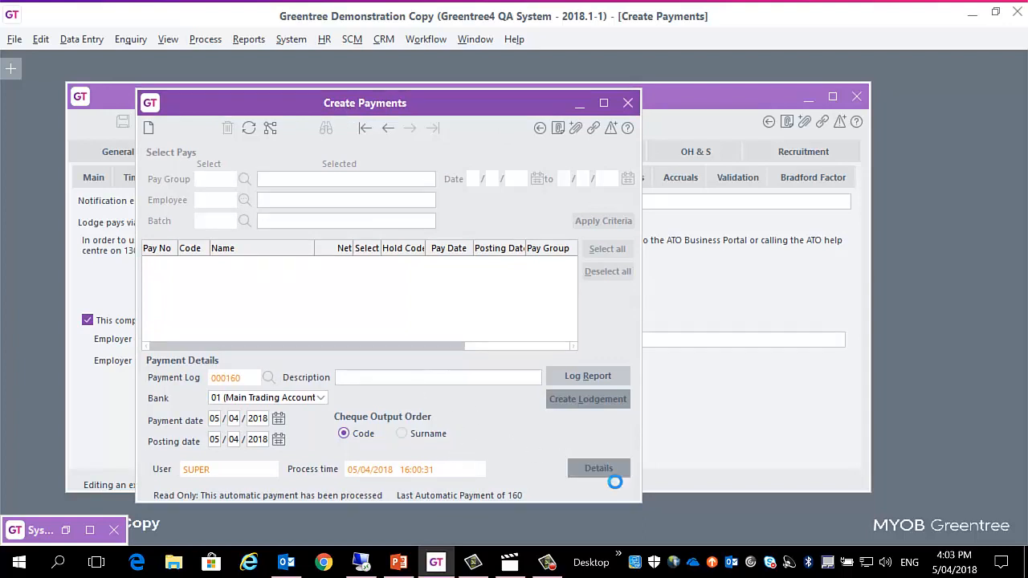
click(399, 485)
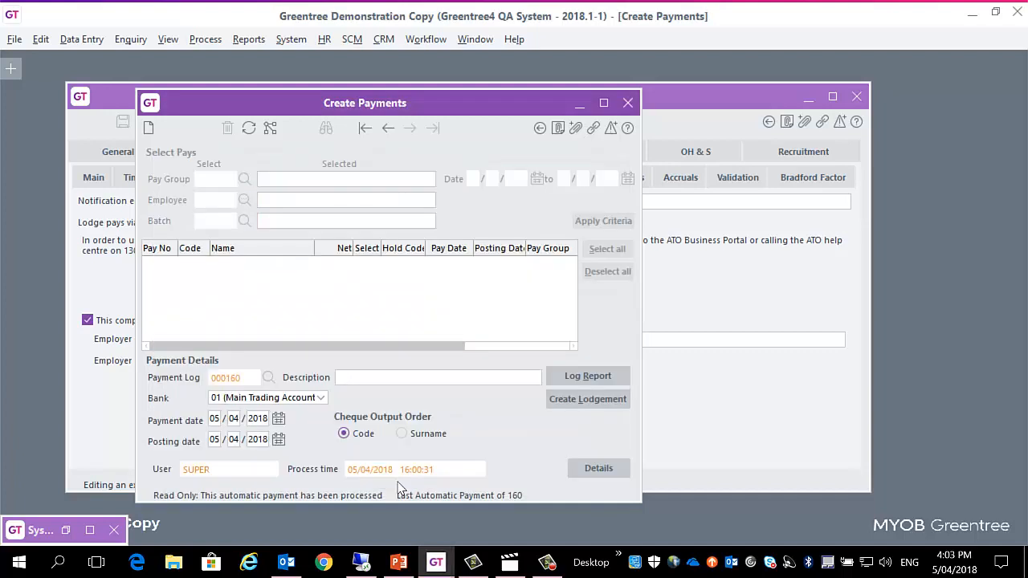
Step: Create the STP lodgement for payment log 000160, tick the agent's AUSkey declaration, and cancel without submitting
click(574, 405)
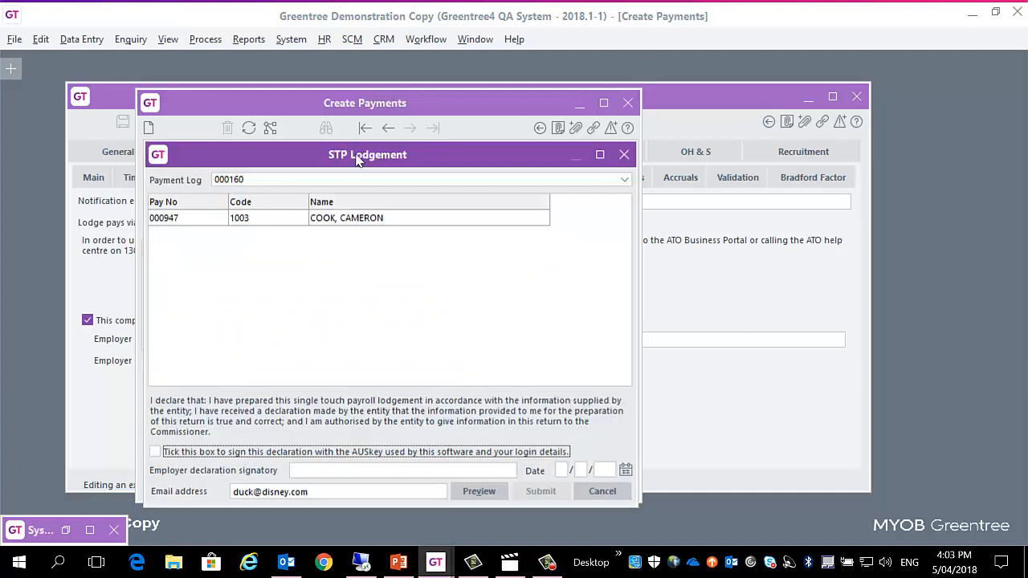
drag(358, 158, 348, 125)
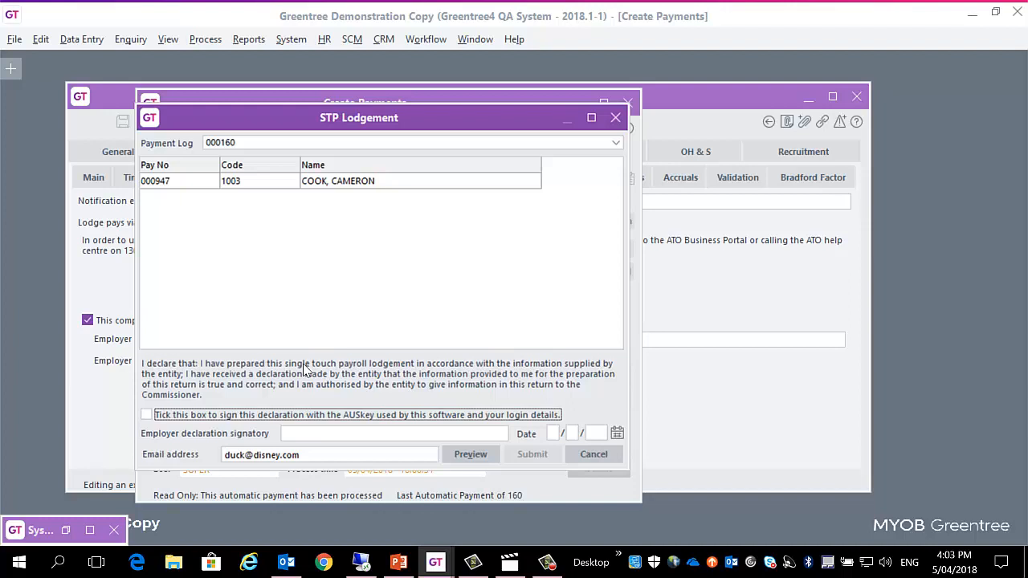
click(245, 417)
key(Tab)
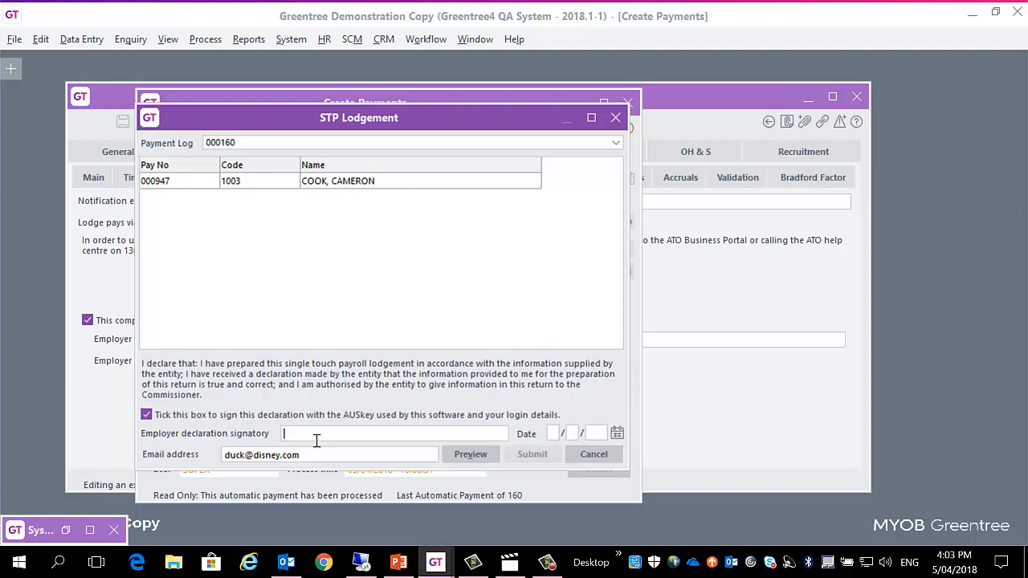
click(594, 455)
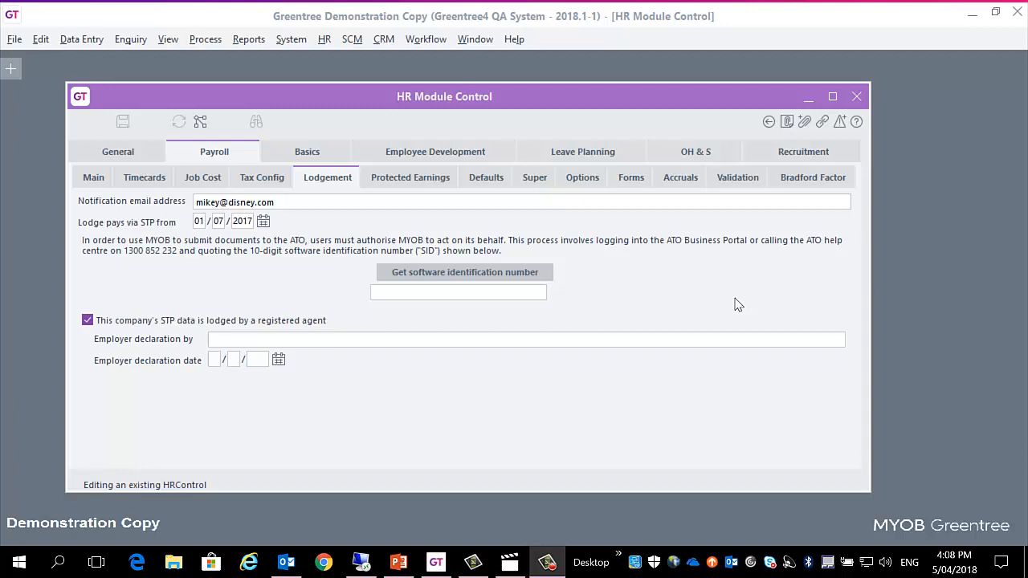
Step: Open the payroll STP Update Lodgement function and reposition its window so it is fully visible
click(322, 40)
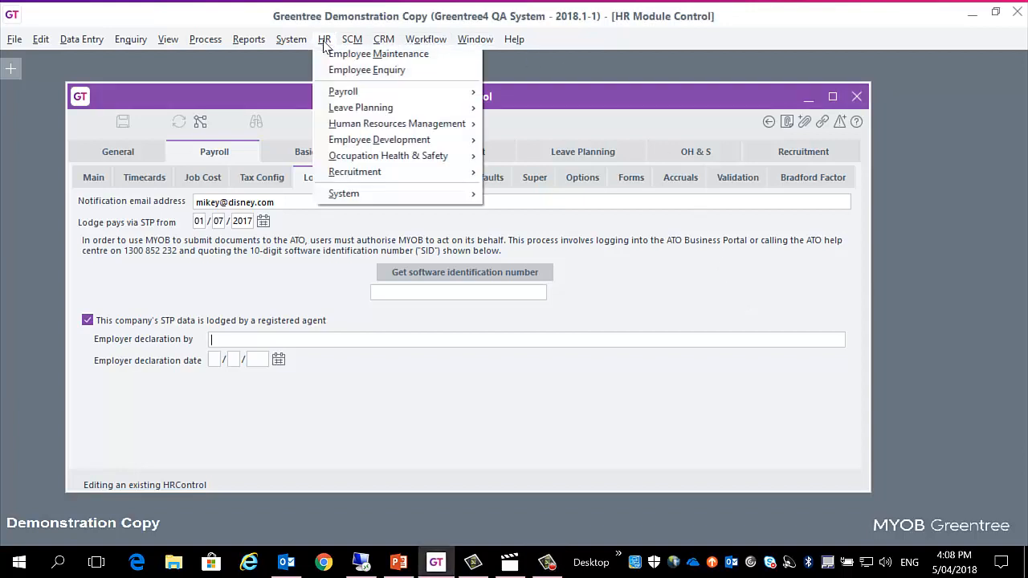
mouse_move(359, 100)
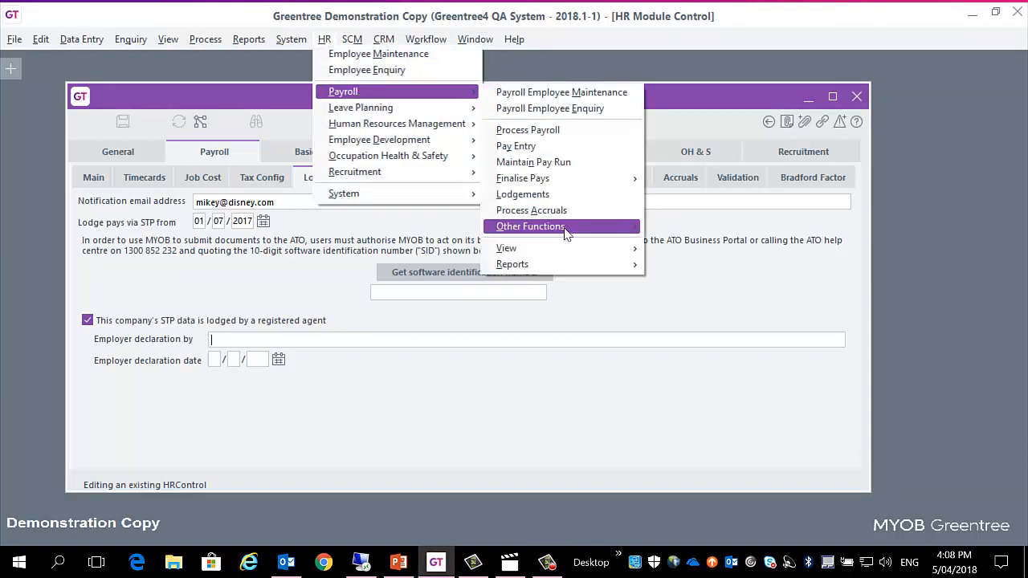
mouse_move(568, 233)
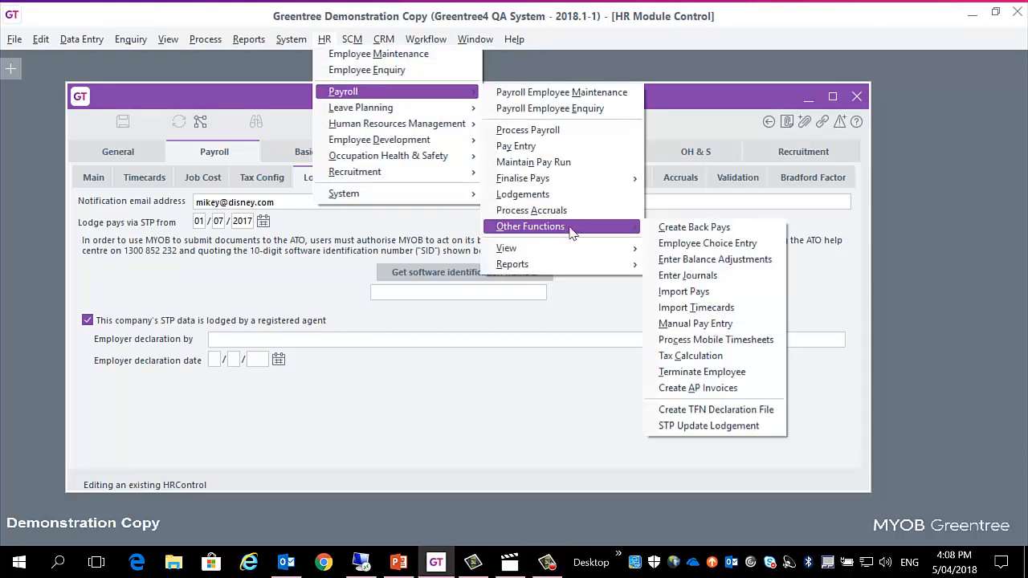
click(743, 431)
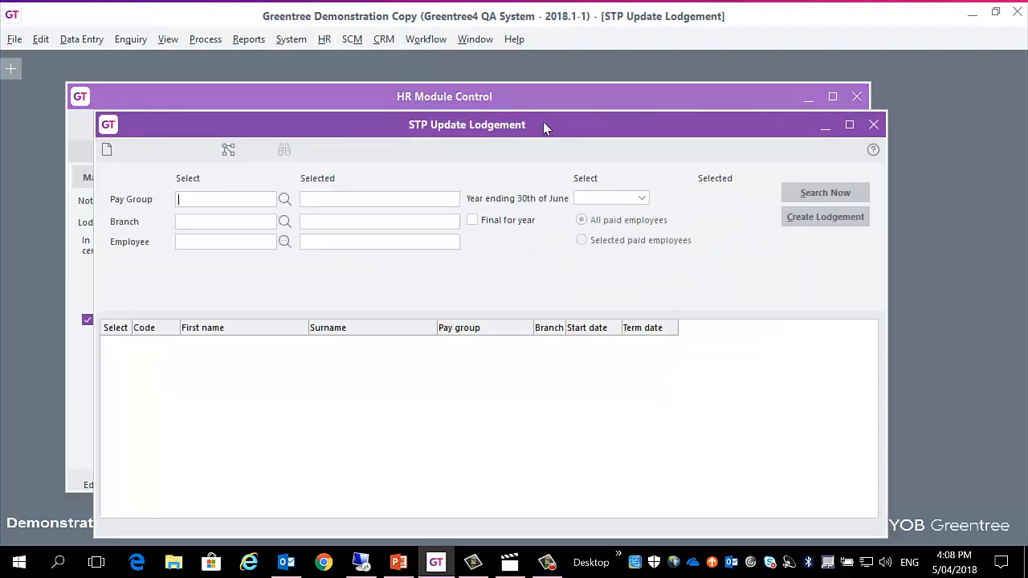
drag(541, 126, 530, 94)
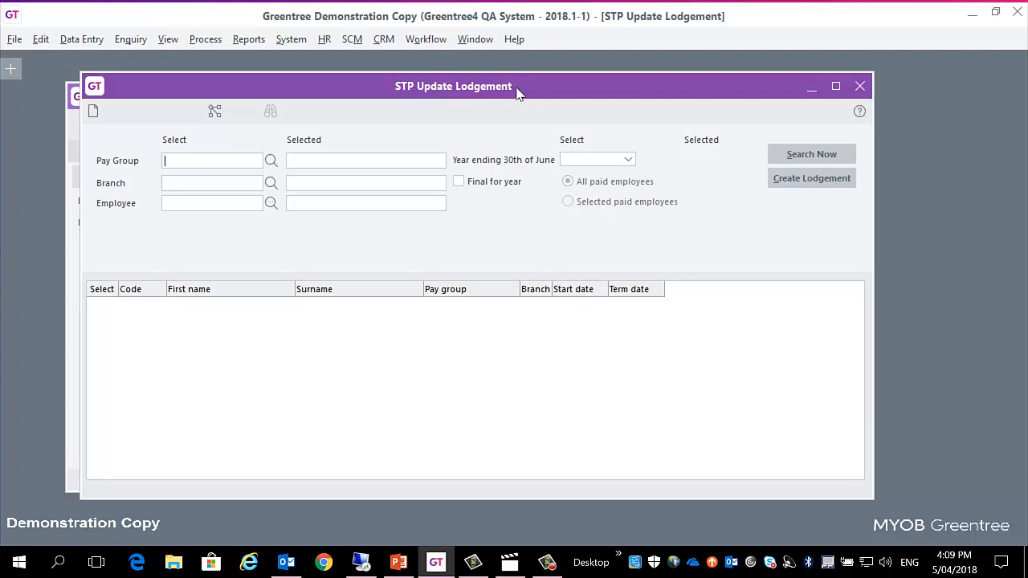
Step: Set the year ending 30th of June to 2018 and search for the paid employees
click(629, 164)
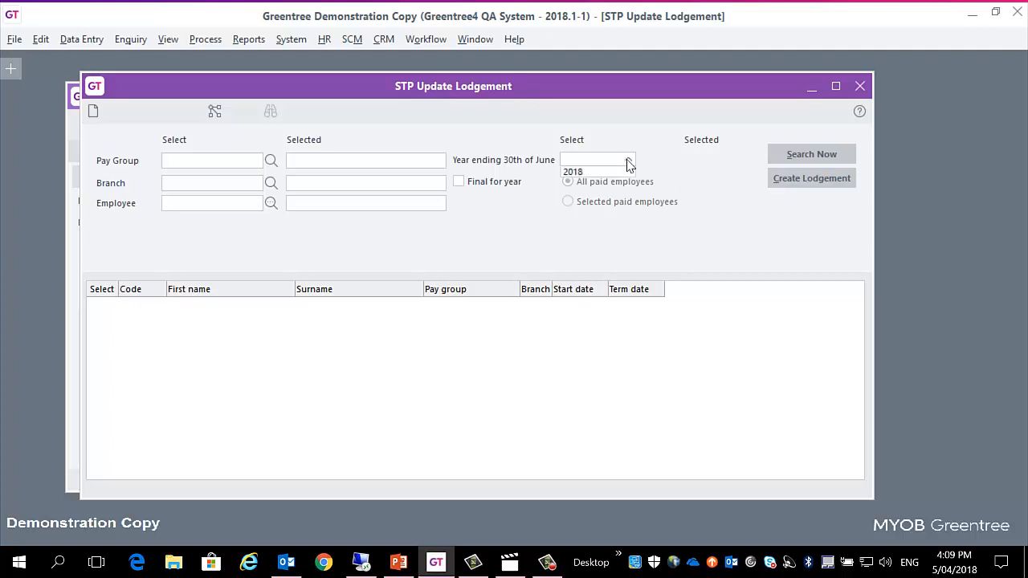
click(614, 172)
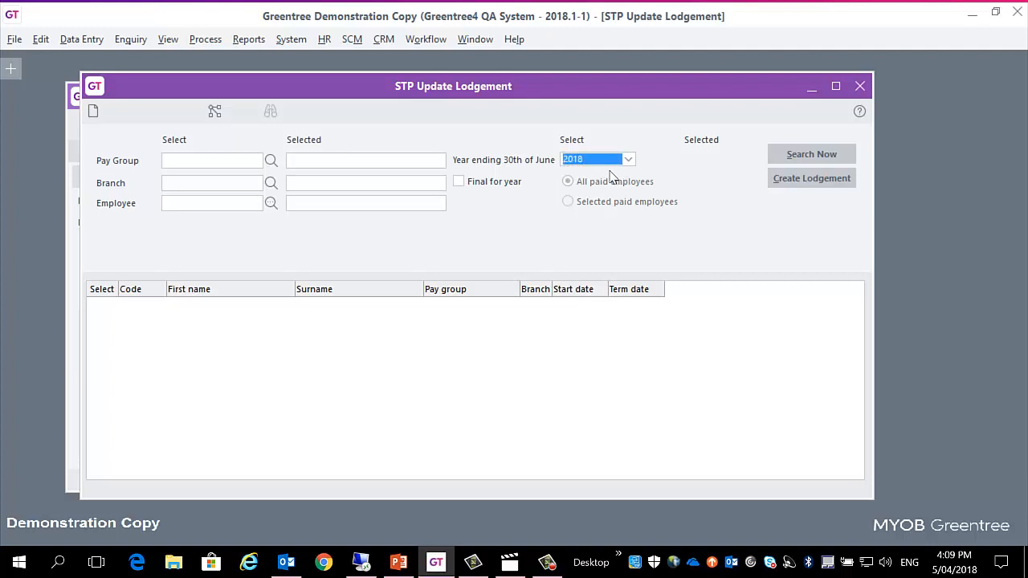
click(823, 158)
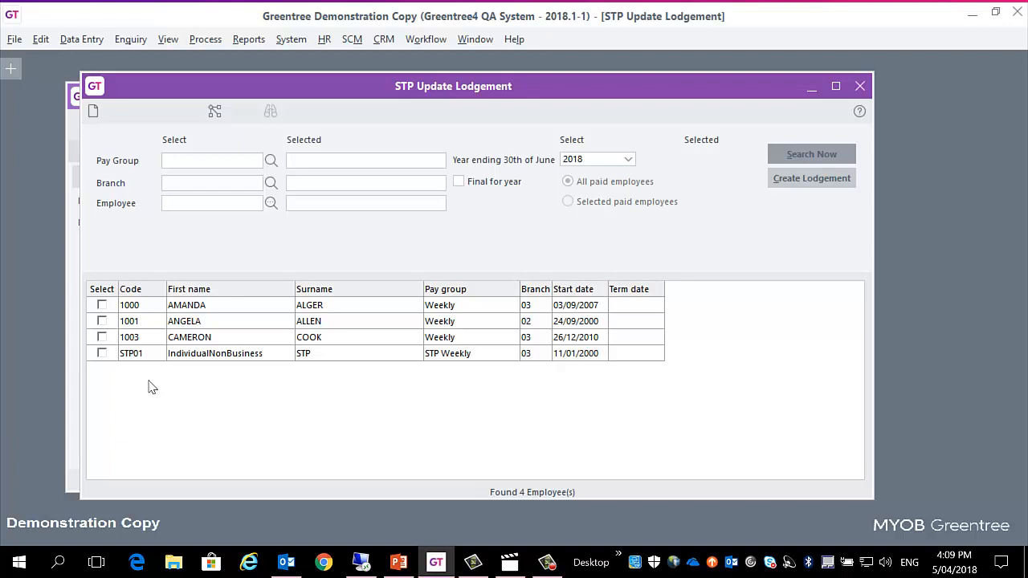
Step: Select and deselect the first listed employee, and mark the update lodgement as Final for year
click(102, 307)
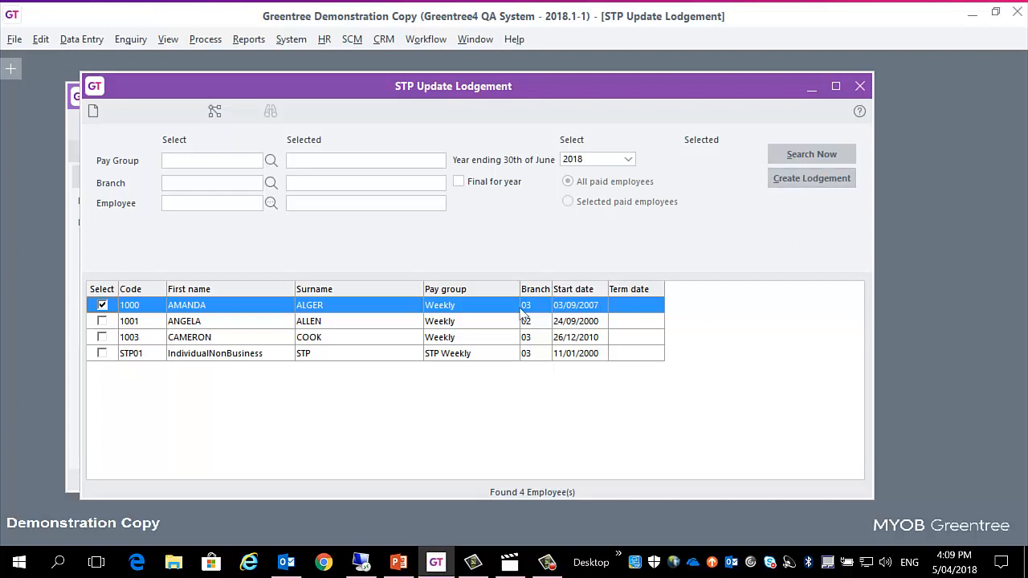
click(103, 306)
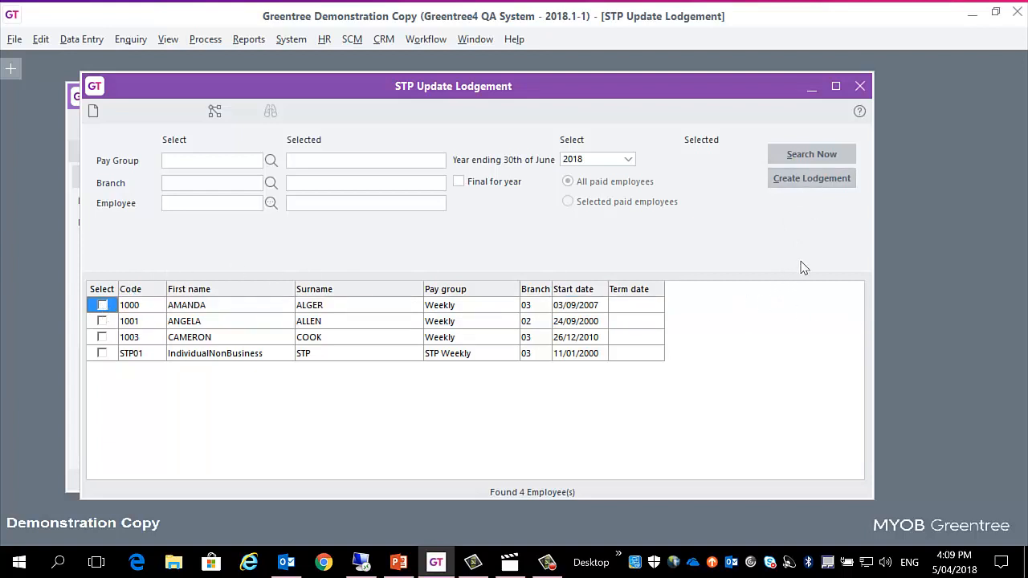
click(458, 183)
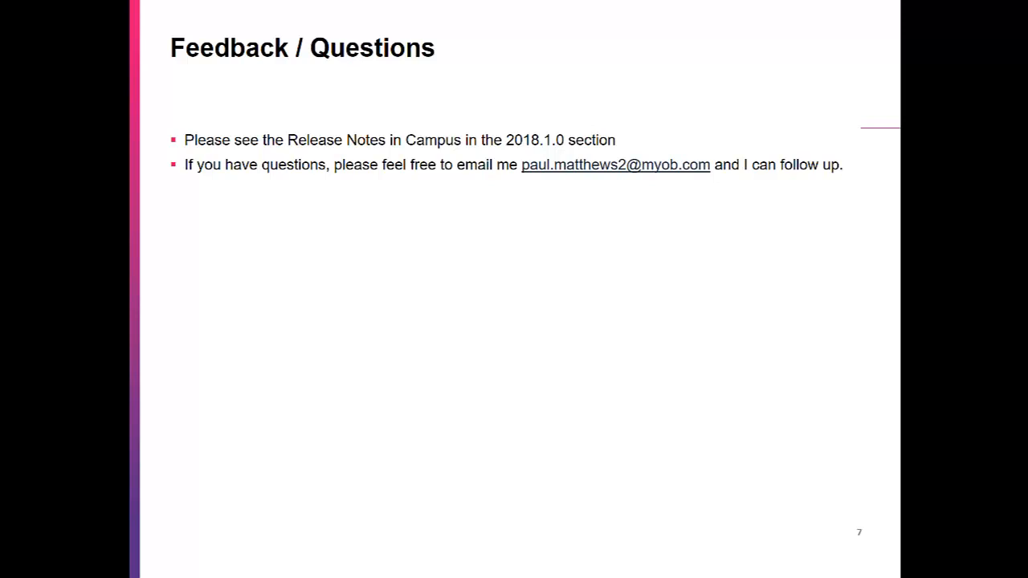
key(Right)
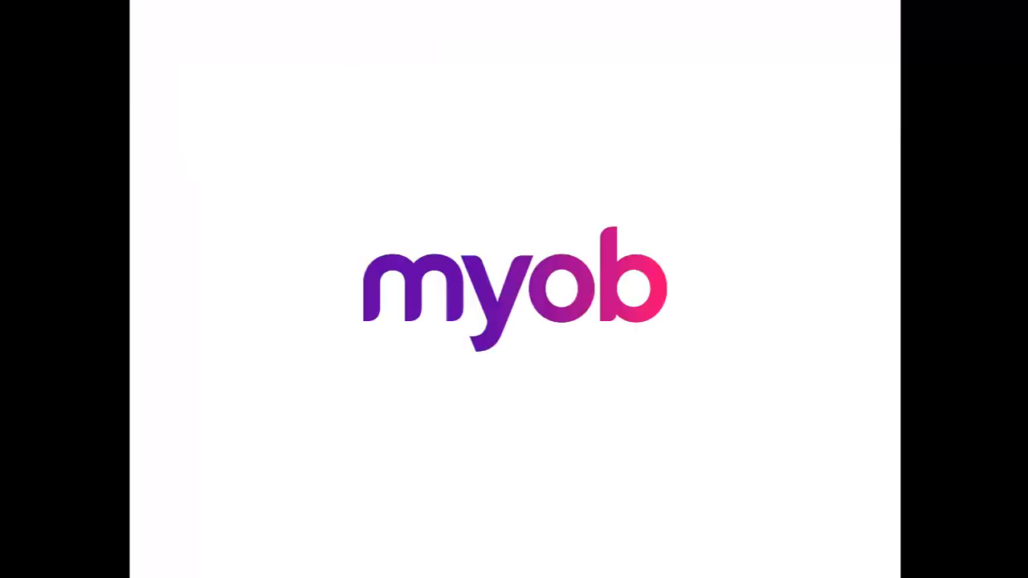